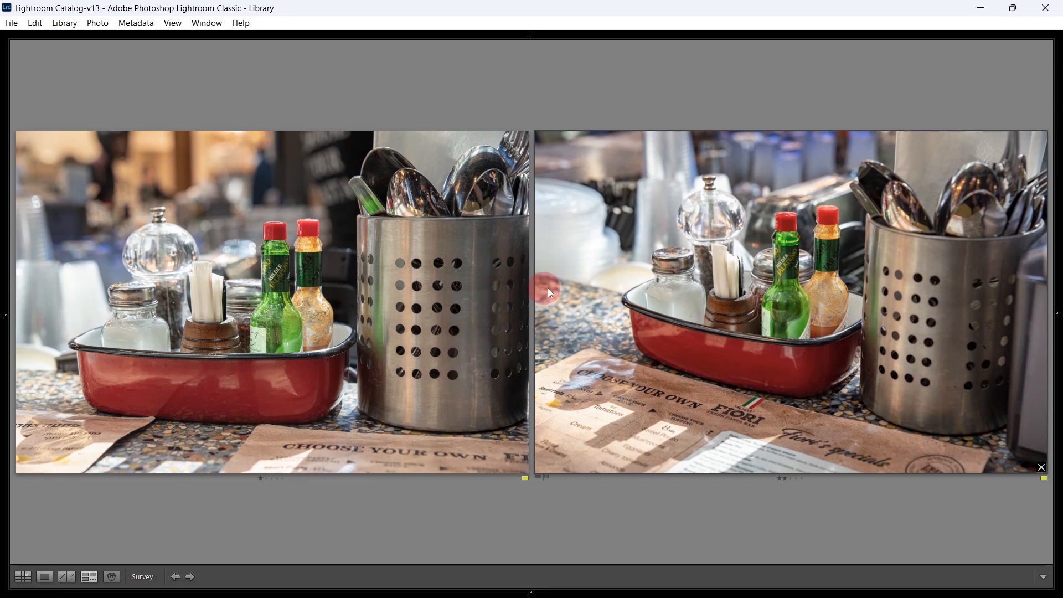
- Narrow the two-photo survey down to the single condiment photo with the large menu in the foreground
left_click(462, 302)
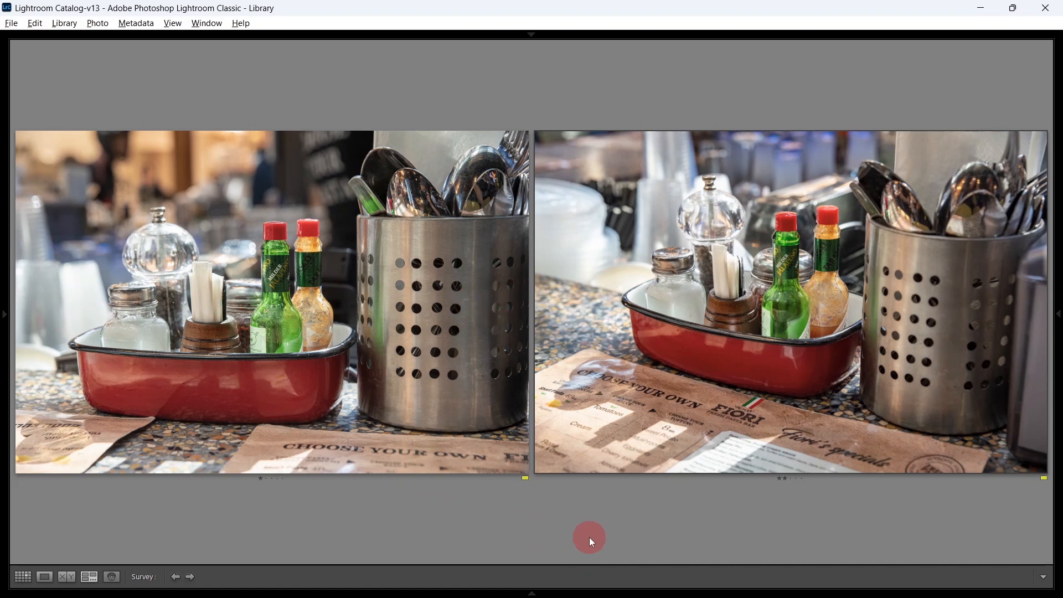
left_click(907, 450)
left_click(924, 367)
left_click(658, 321)
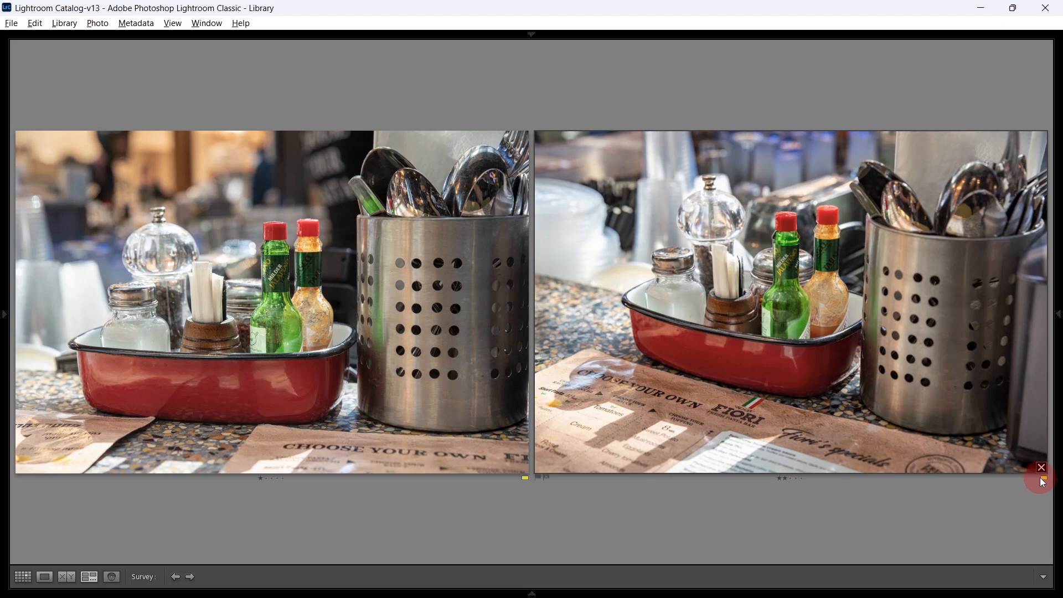
left_click(1041, 468)
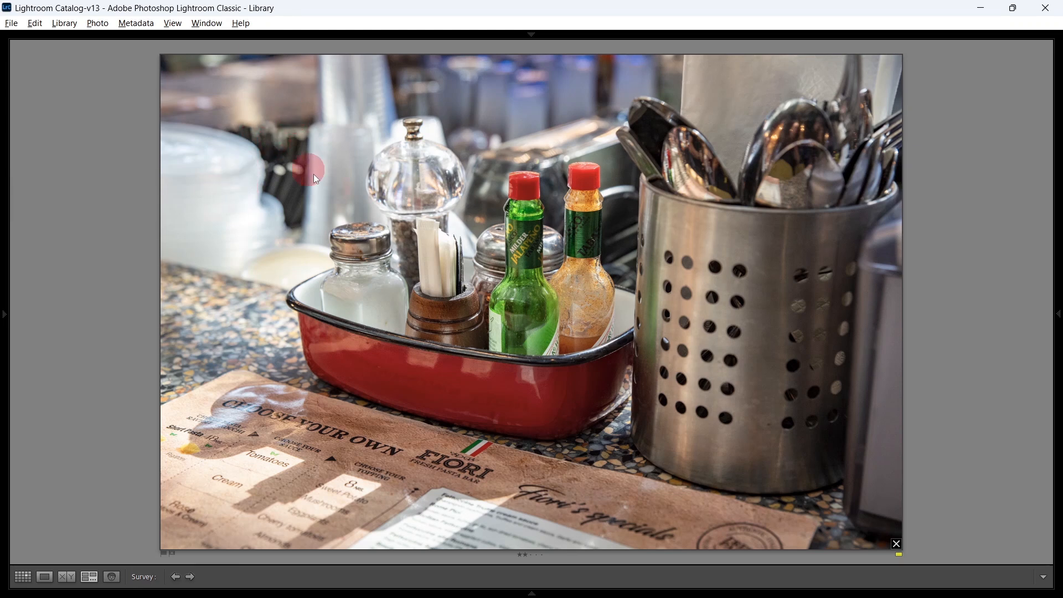
- Try extending the photo's crop outward from its lower-left corner at the original aspect ratio
key("r")
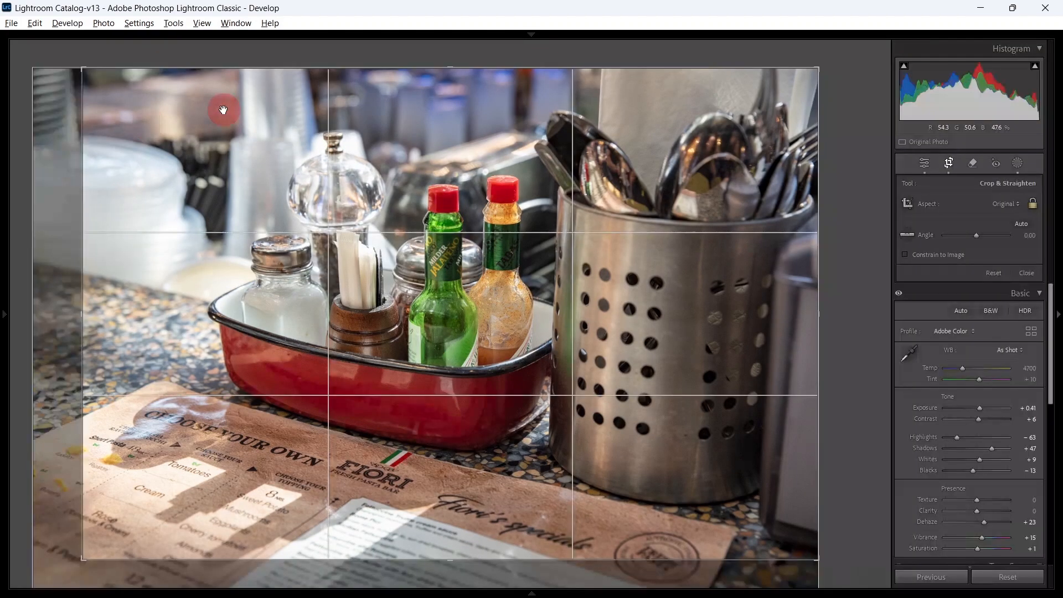
left_click_drag(89, 549, 67, 562)
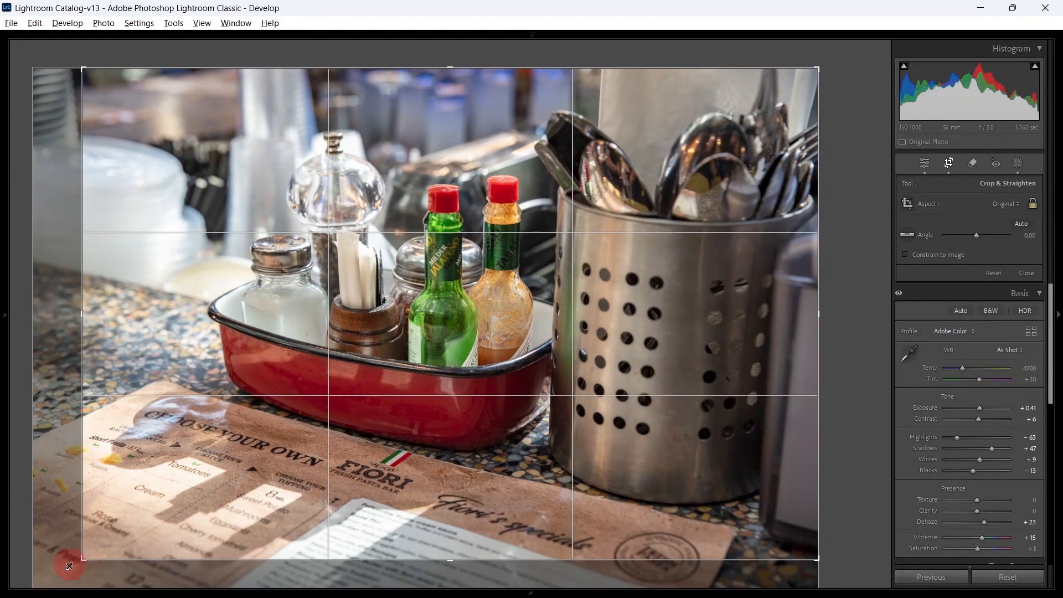
key("Return")
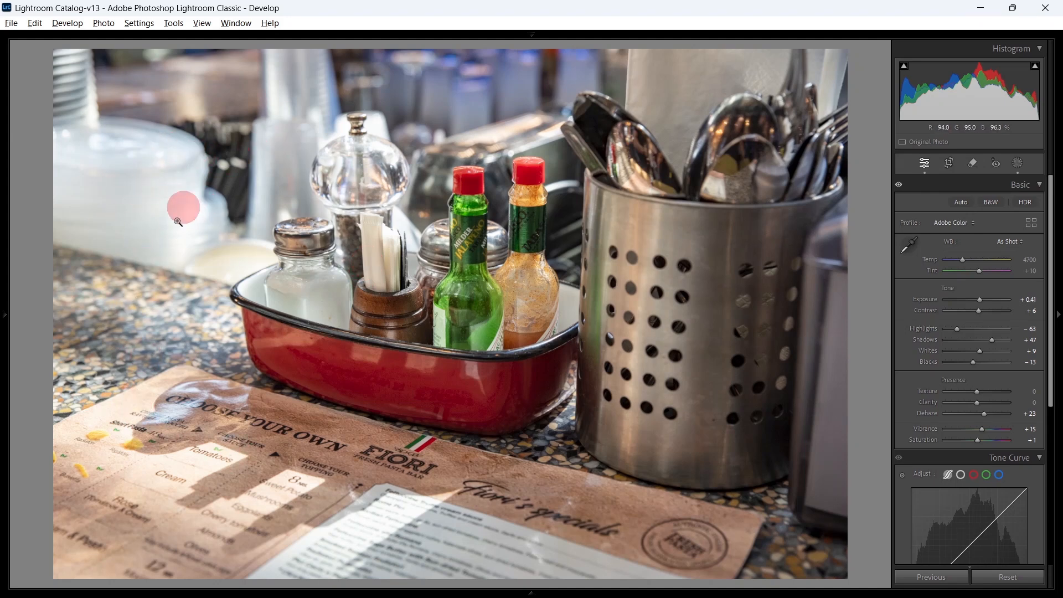
- Undo the wider crop, redo it to compare the two framings, and undo it again
key("ctrl+z")
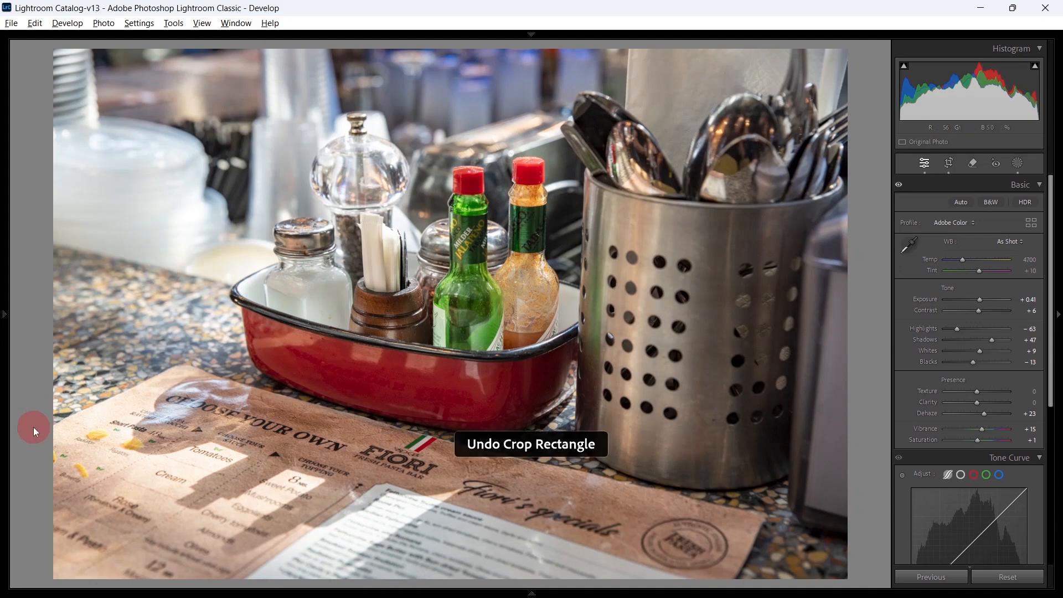
key("ctrl+y")
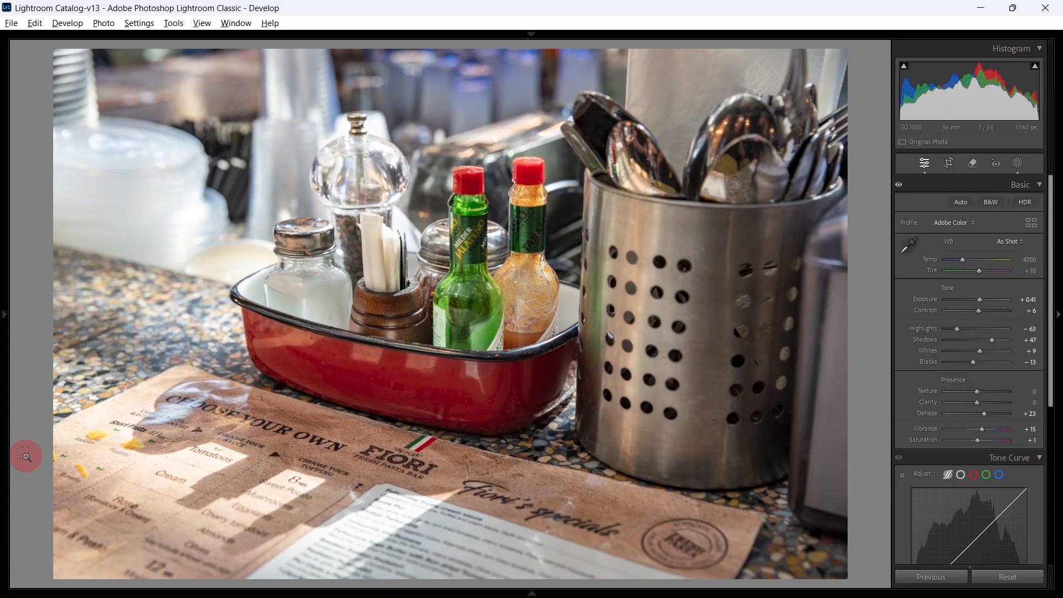
key("ctrl+z")
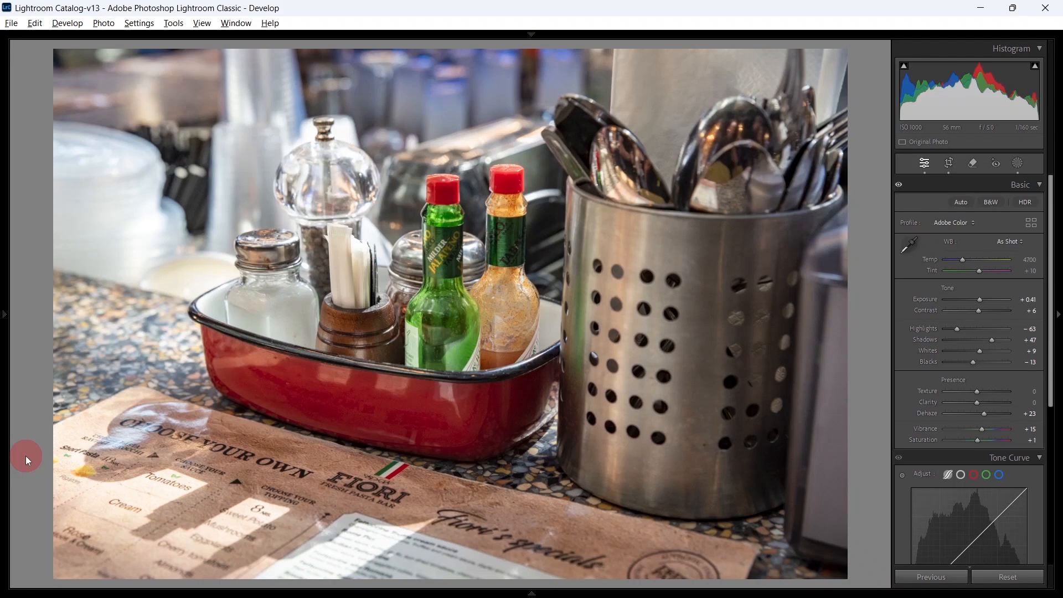
- Reset all develop settings of the photo, using undo and redo to compare it with the edited version
key("ctrl+shift+r")
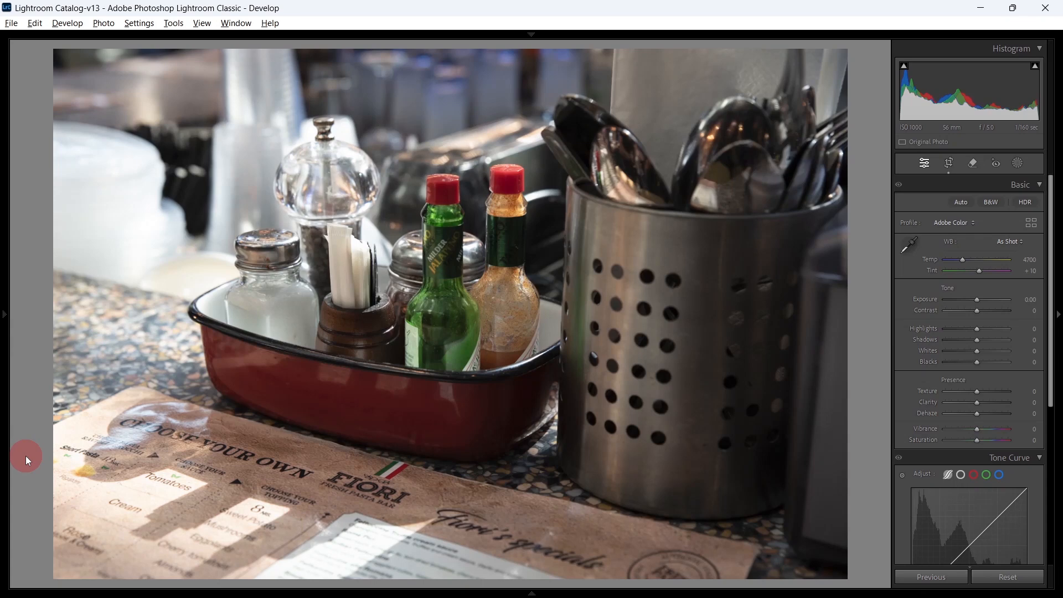
key("ctrl+z")
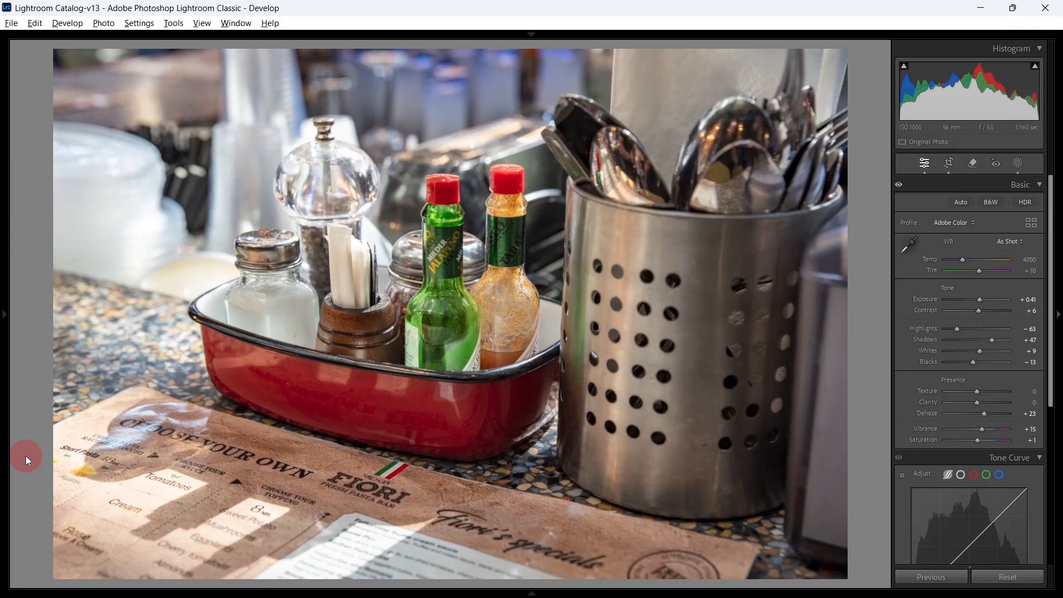
key("ctrl+y")
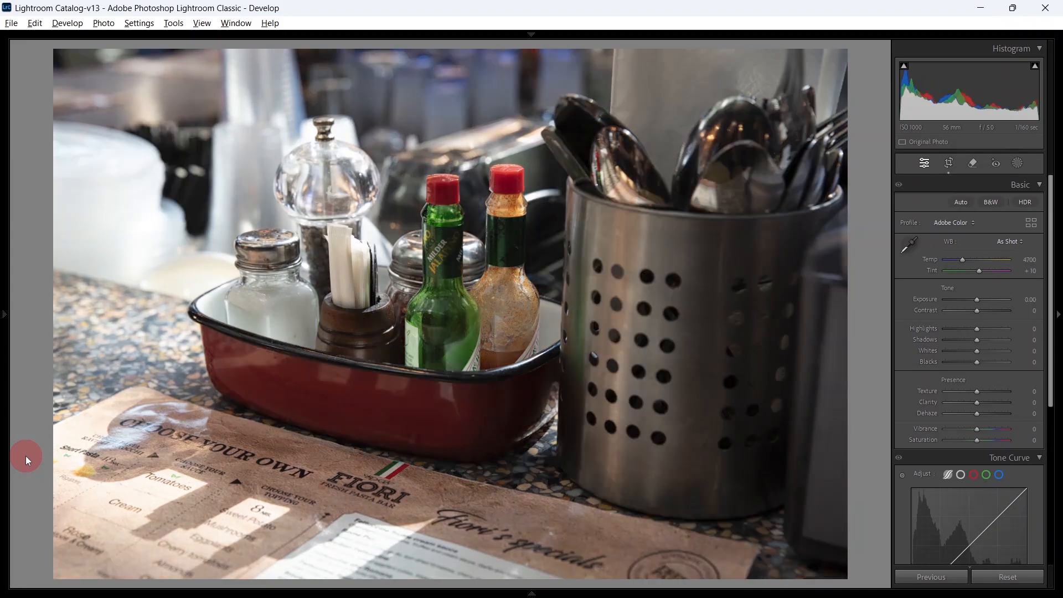
- Apply Auto Settings to the photo, compare with undo and redo, and raise Exposure to +0.50
left_click(145, 25)
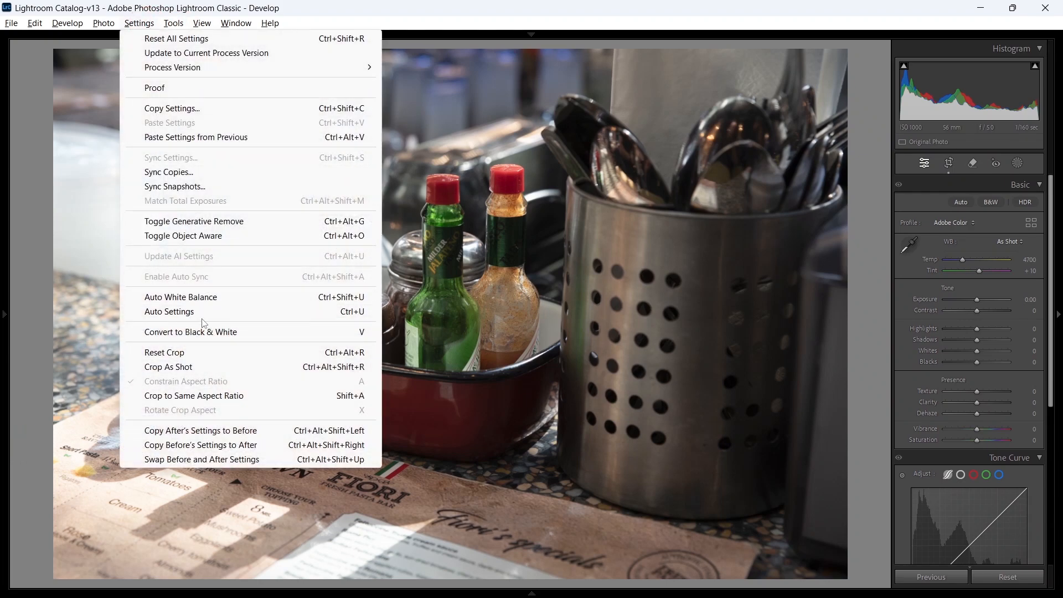
left_click(199, 313)
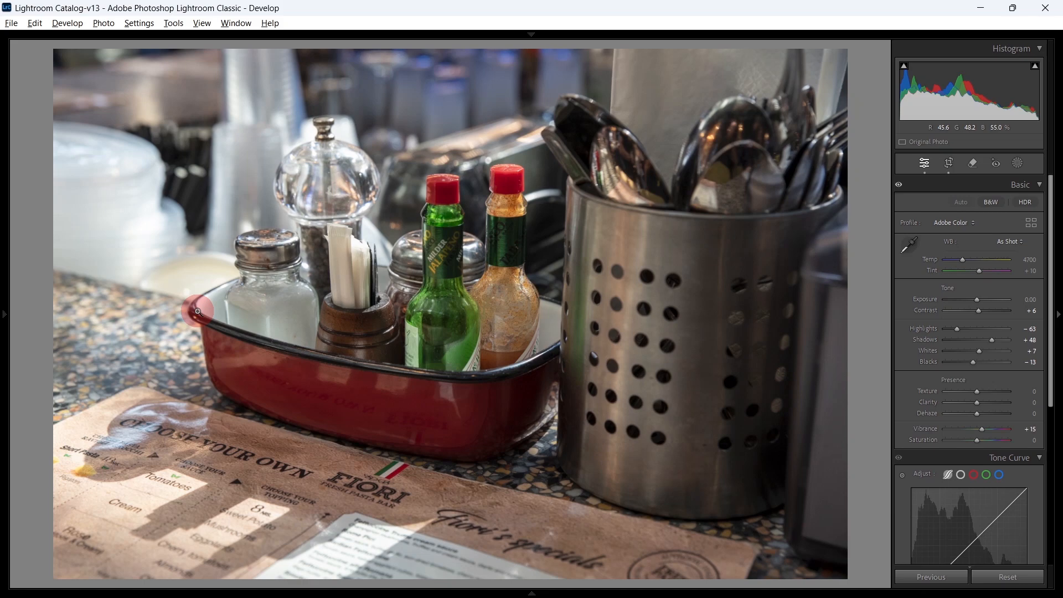
key("ctrl+z")
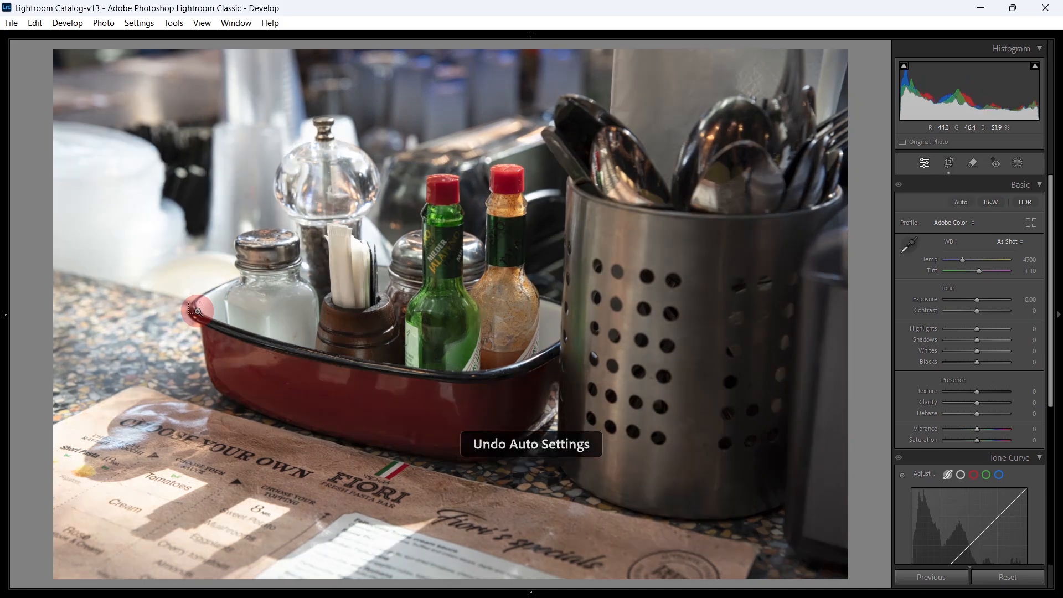
key("ctrl+y")
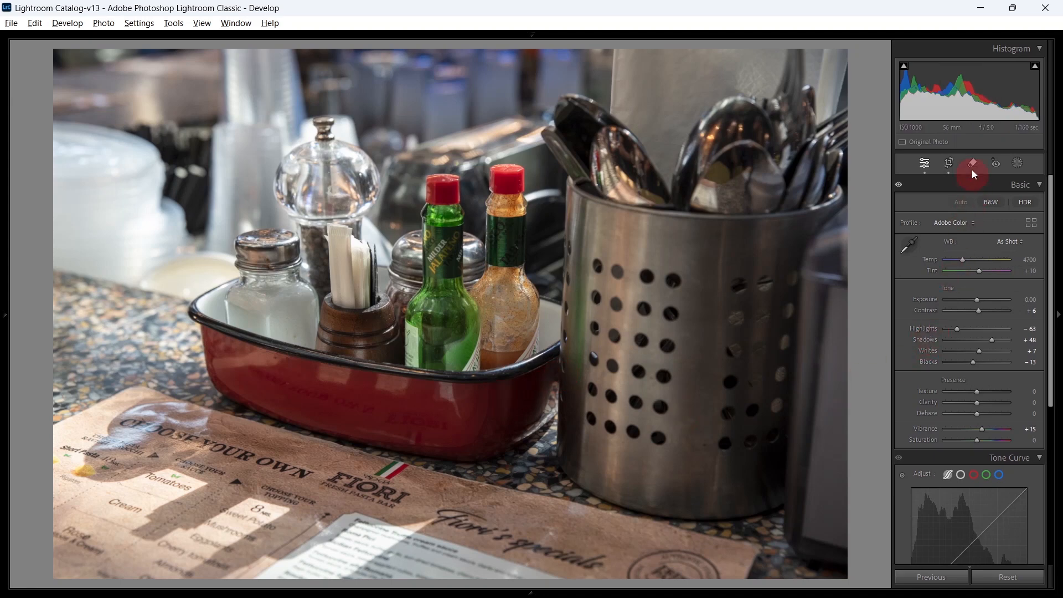
left_click_drag(966, 99, 979, 103)
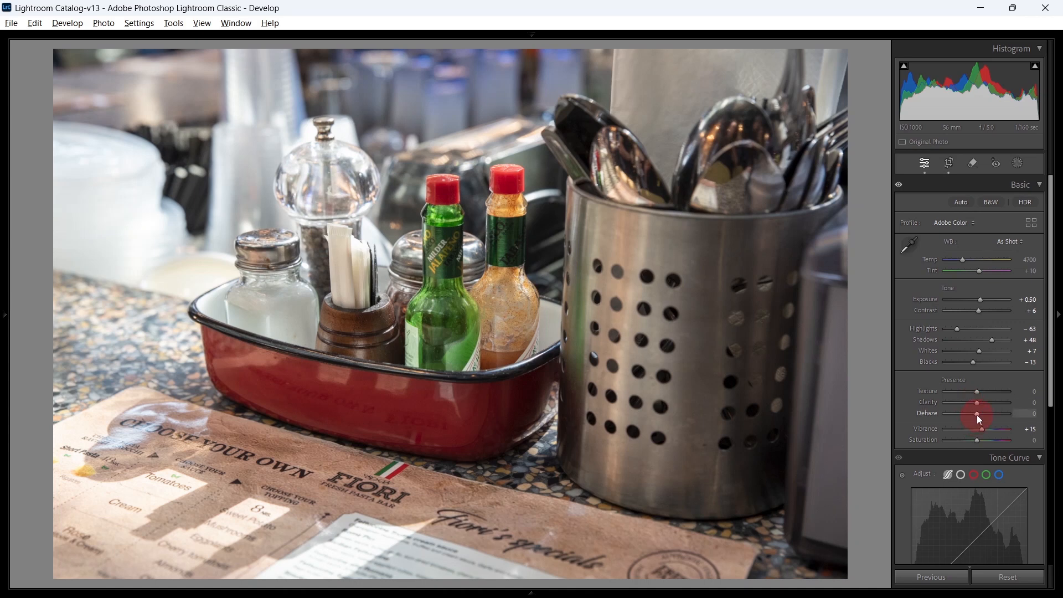
- Try a strong Dehaze of +77 on the photo and undo it
left_click_drag(977, 415, 979, 416)
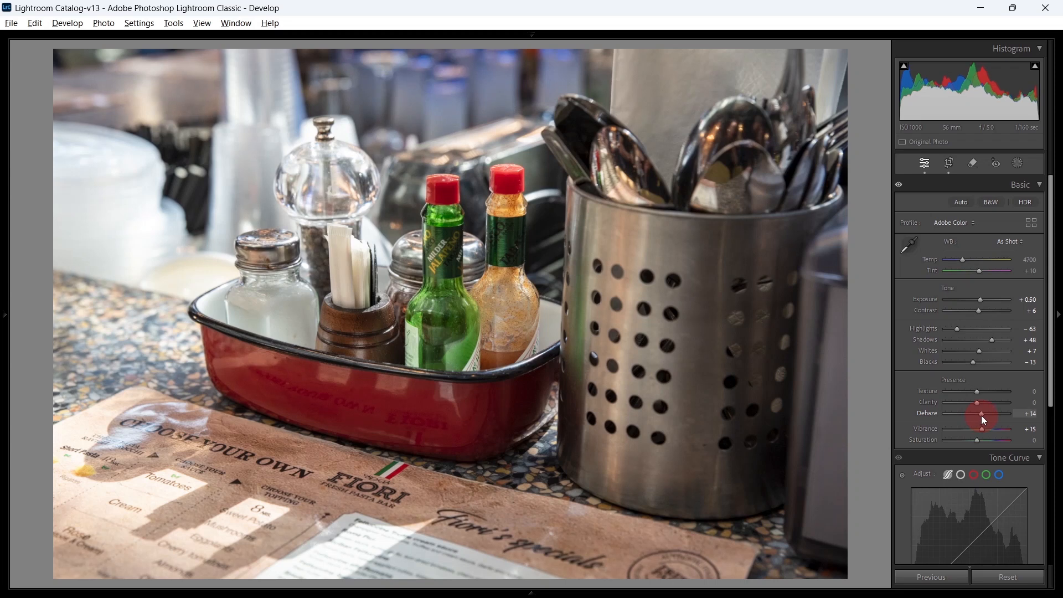
left_click_drag(982, 416, 1004, 424)
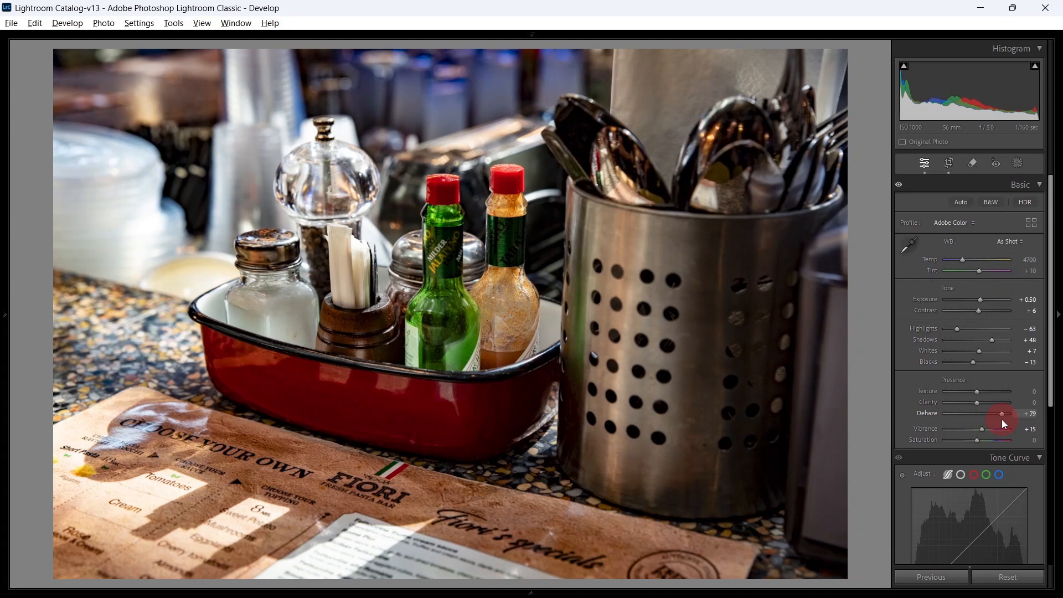
left_click_drag(1001, 420, 1000, 420)
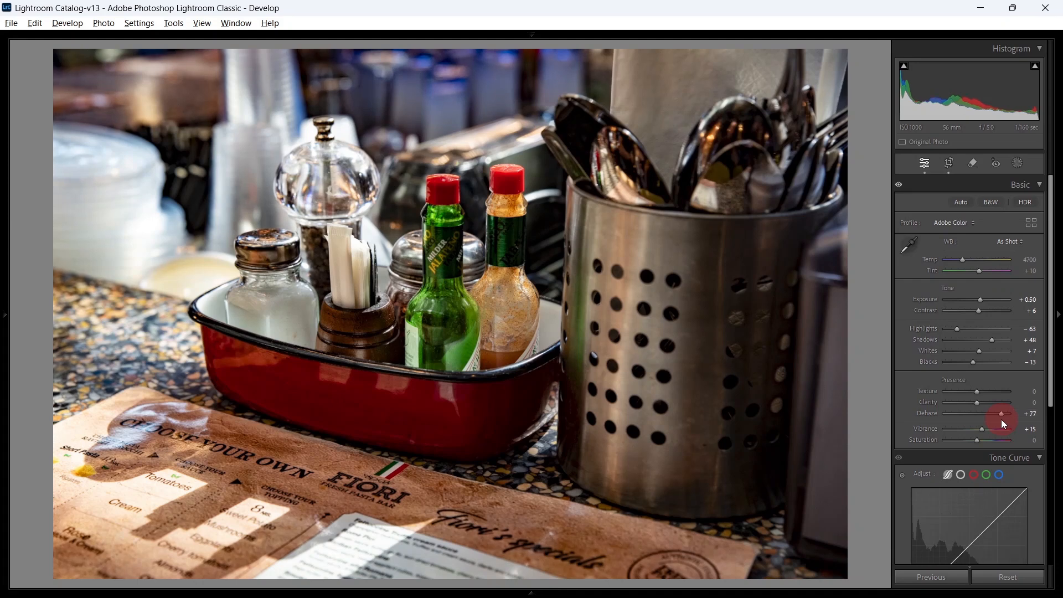
key("ctrl+z")
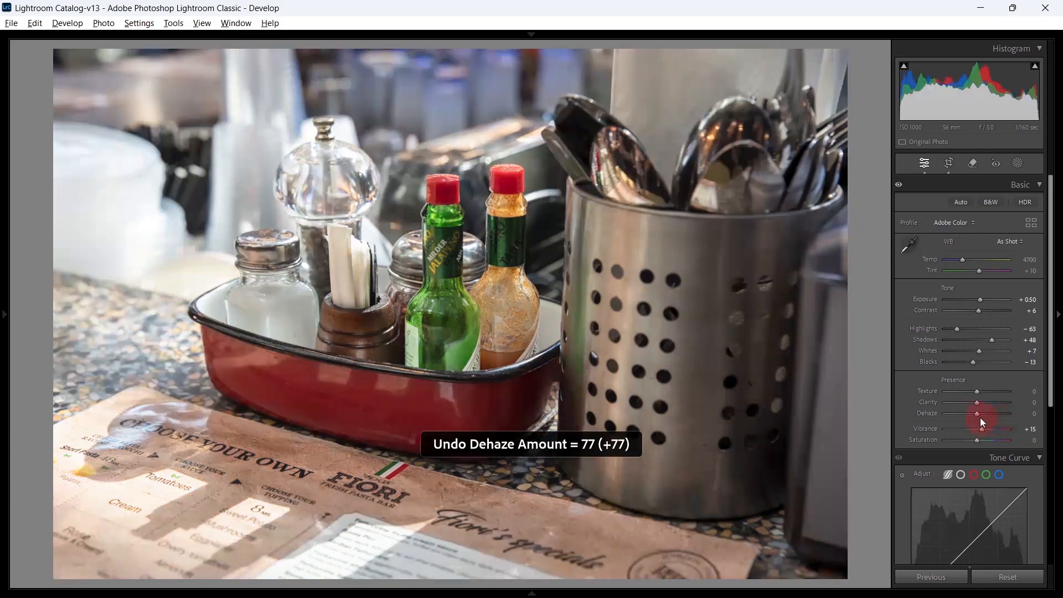
- Set Dehaze to +21 and compare the effect with undo and redo
left_click_drag(979, 414, 982, 414)
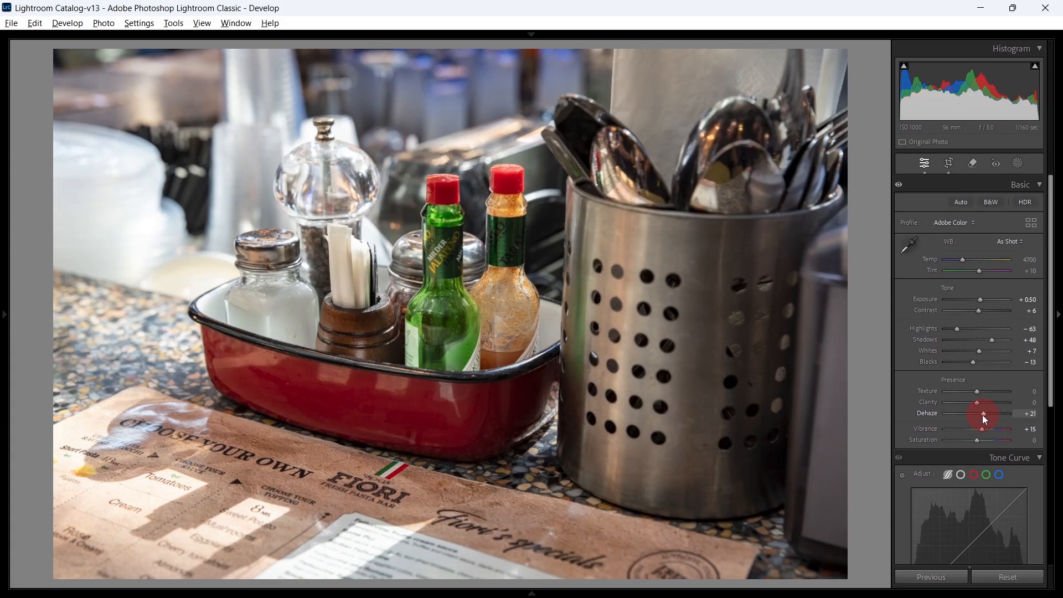
left_click_drag(982, 414, 982, 414)
key("ctrl+z")
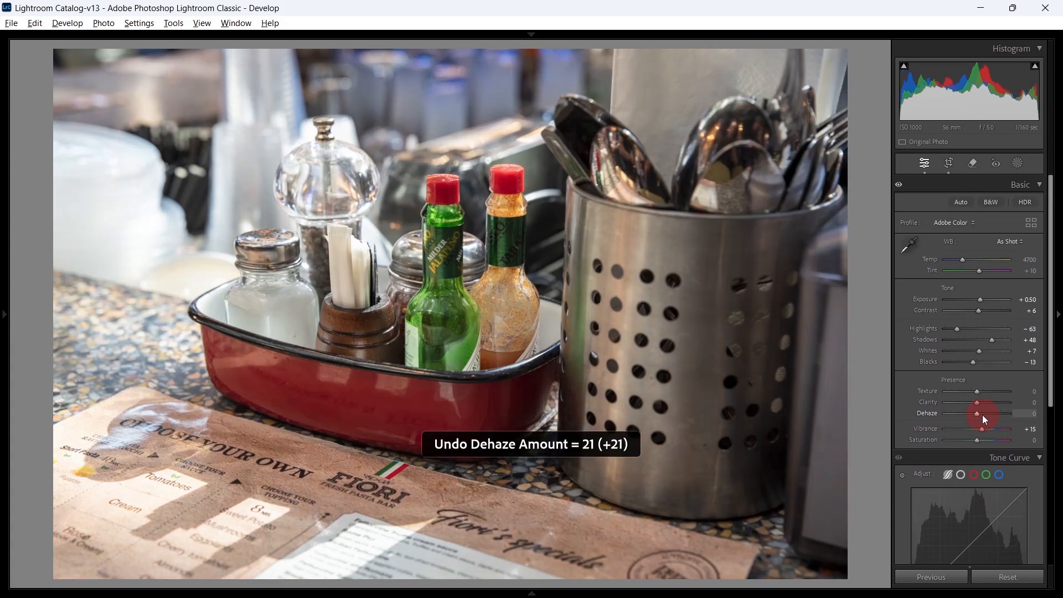
key("ctrl+y")
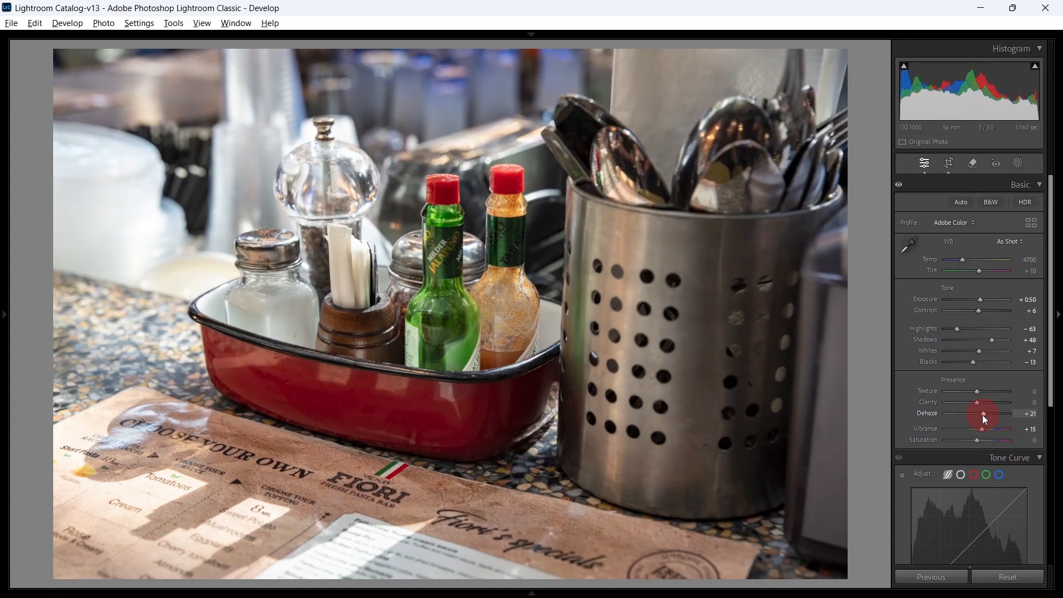
- Create a linear gradient mask over the menu in the lower foreground and raise its Shadows to about 16
scroll(982, 414, "down", 5)
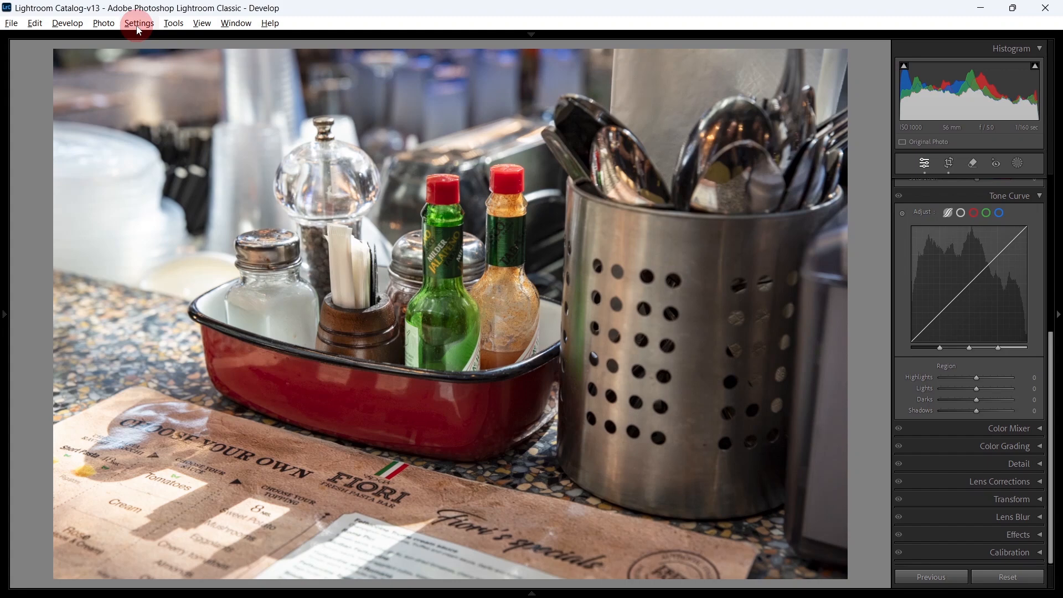
left_click(174, 23)
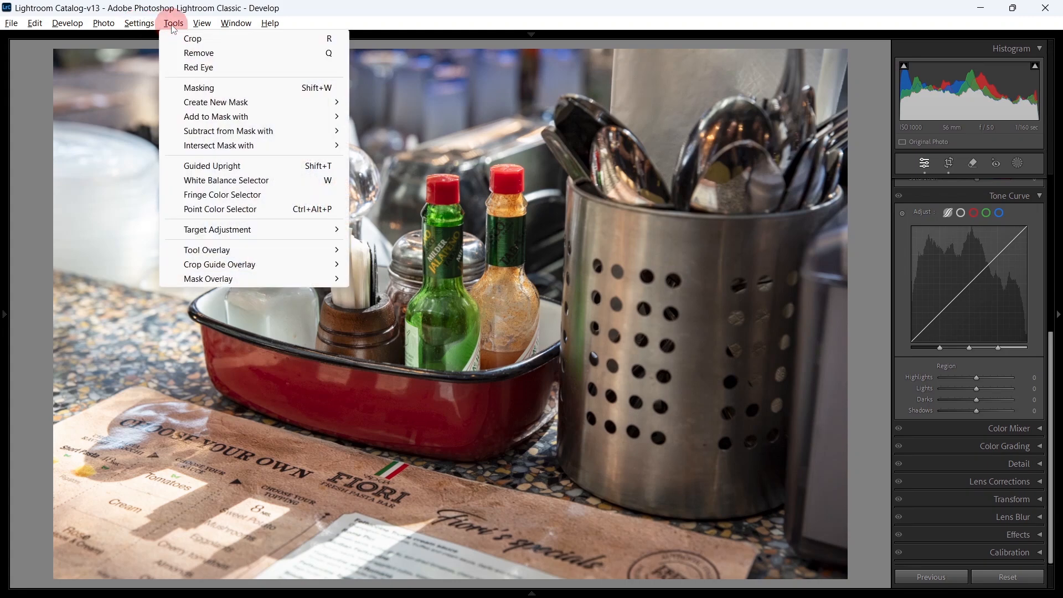
mouse_move(216, 102)
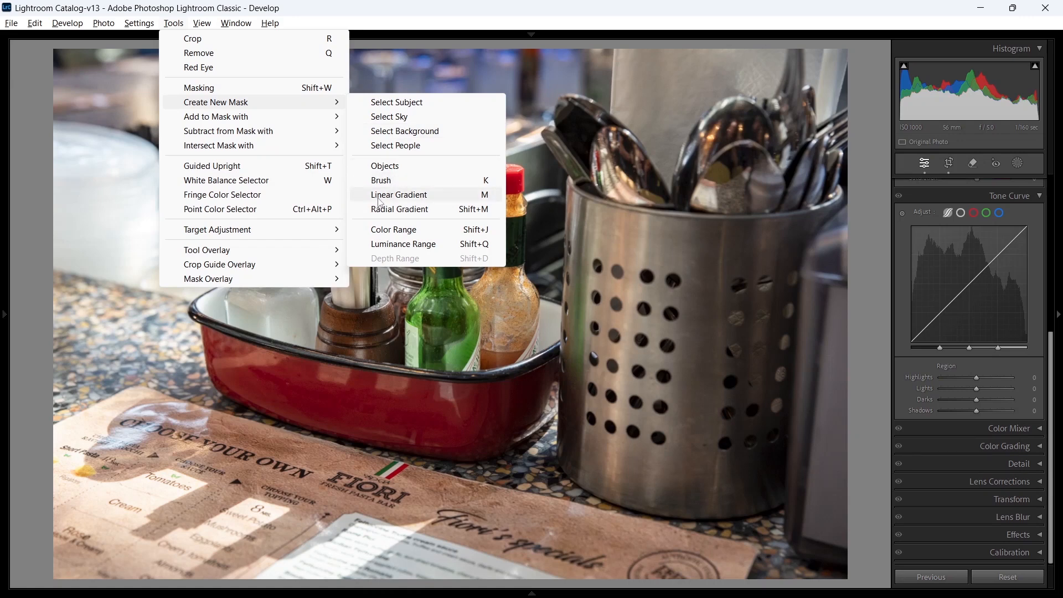
left_click(424, 200)
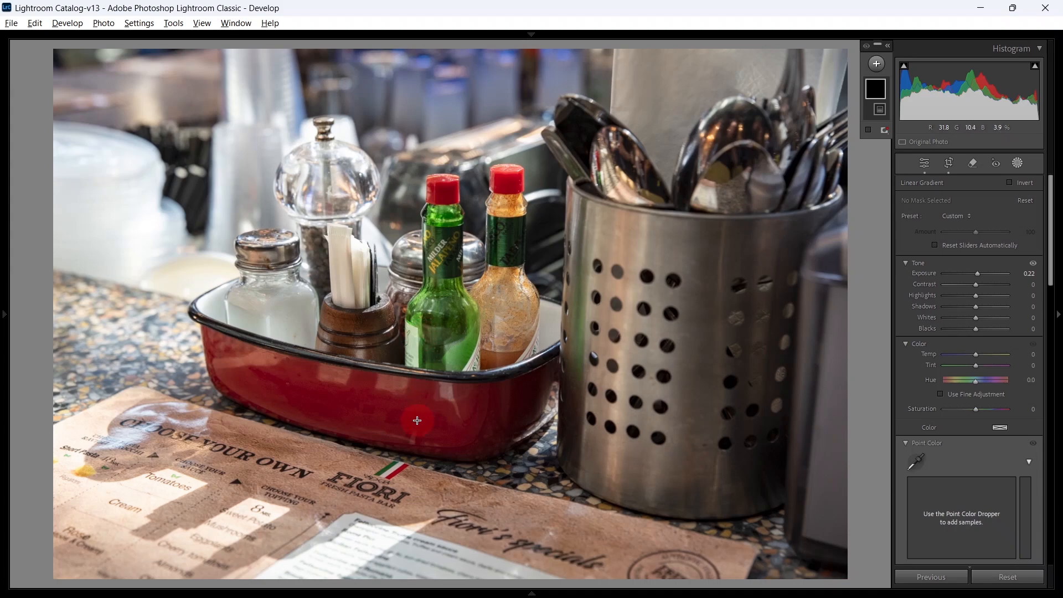
left_click_drag(363, 452, 357, 507)
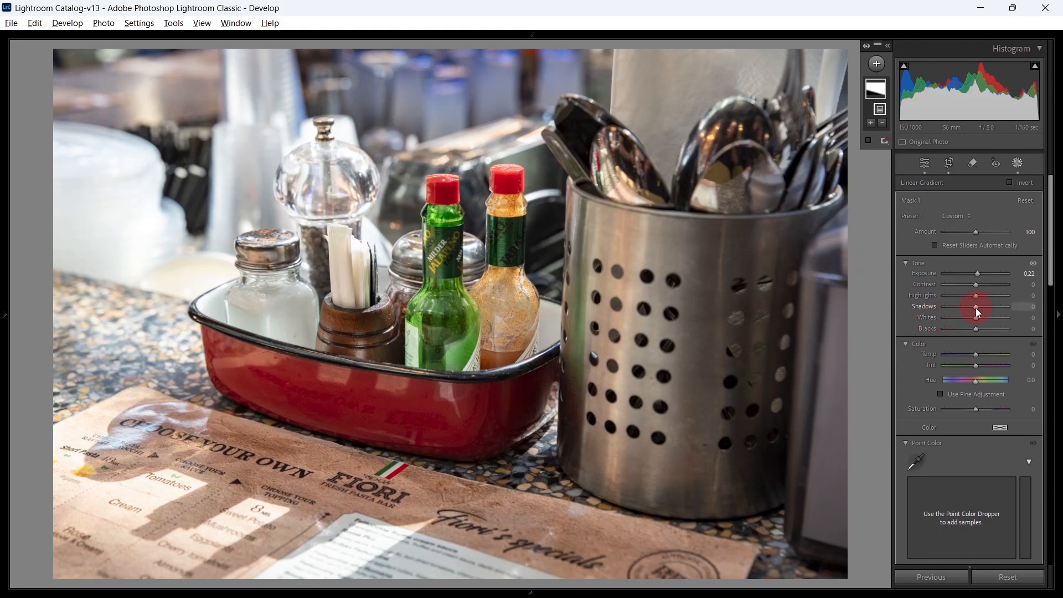
left_click_drag(976, 309, 980, 311)
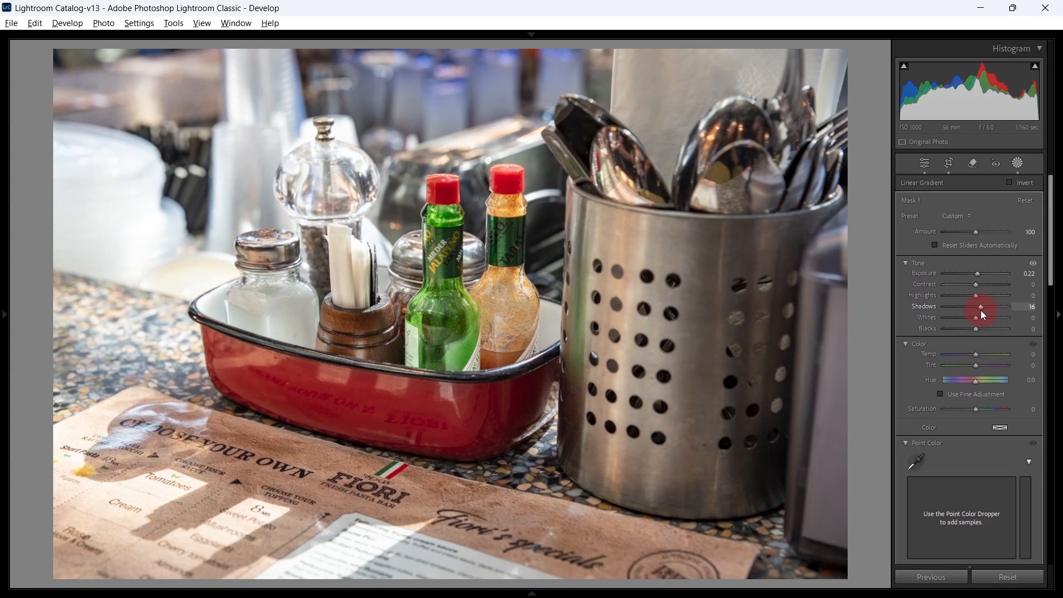
left_click_drag(980, 310, 981, 311)
- Add a second linear gradient mask over the upper-left background with Exposure at −0.28 and Highlights at about −30
left_click(629, 370)
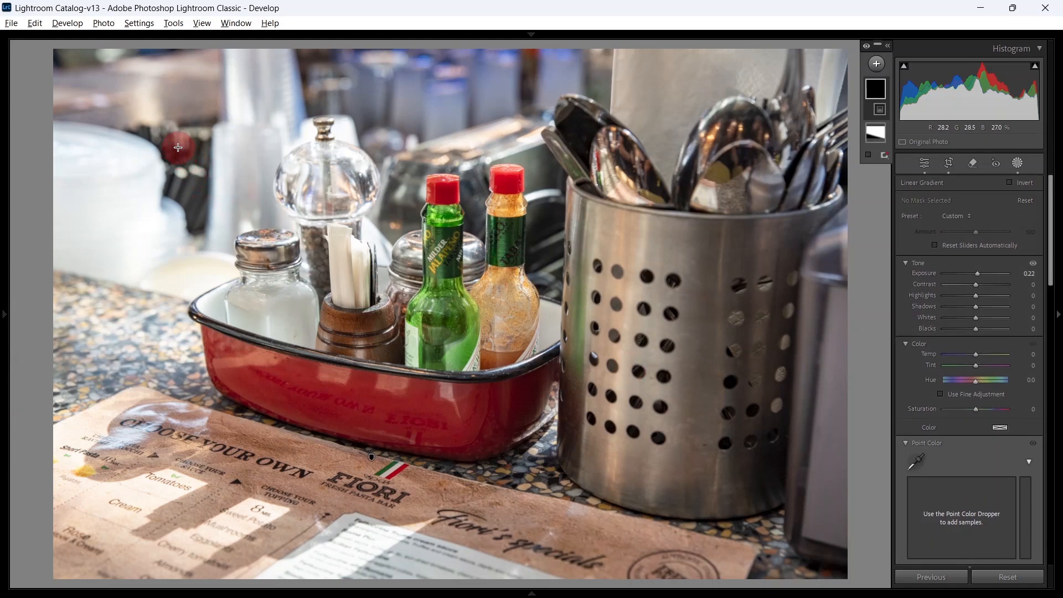
mouse_move(178, 148)
left_mouse_down()
mouse_move(230, 221)
mouse_move(272, 247)
left_mouse_up()
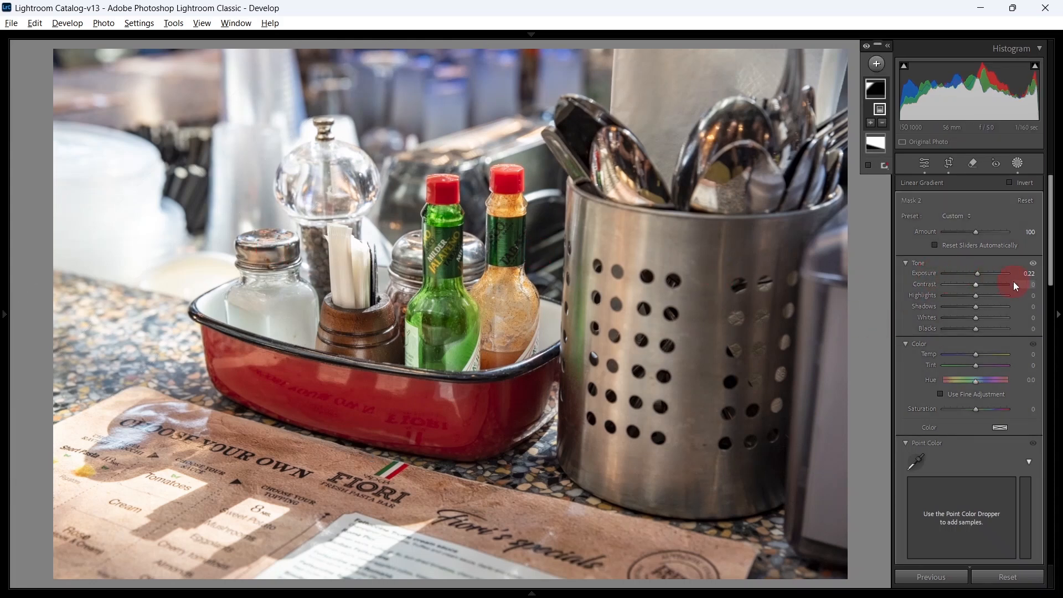
double_click(923, 274)
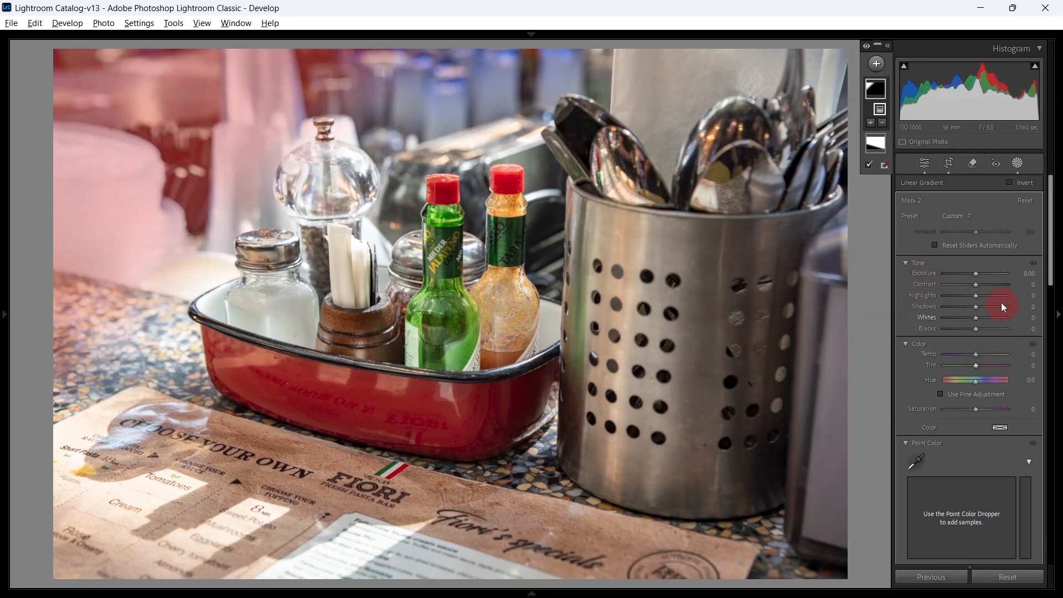
left_click_drag(978, 275, 973, 276)
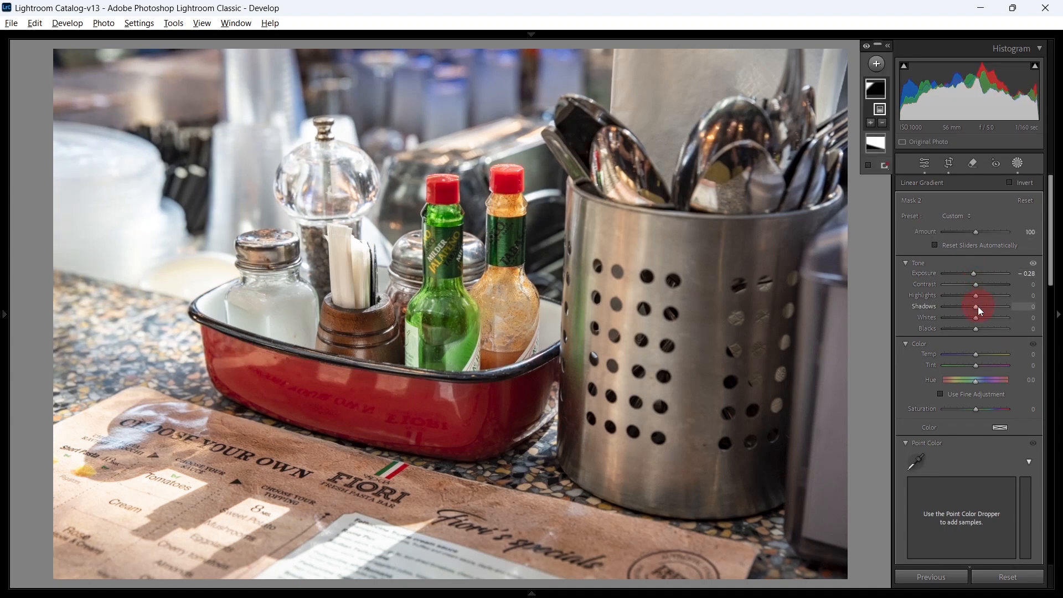
left_click_drag(975, 297, 961, 298)
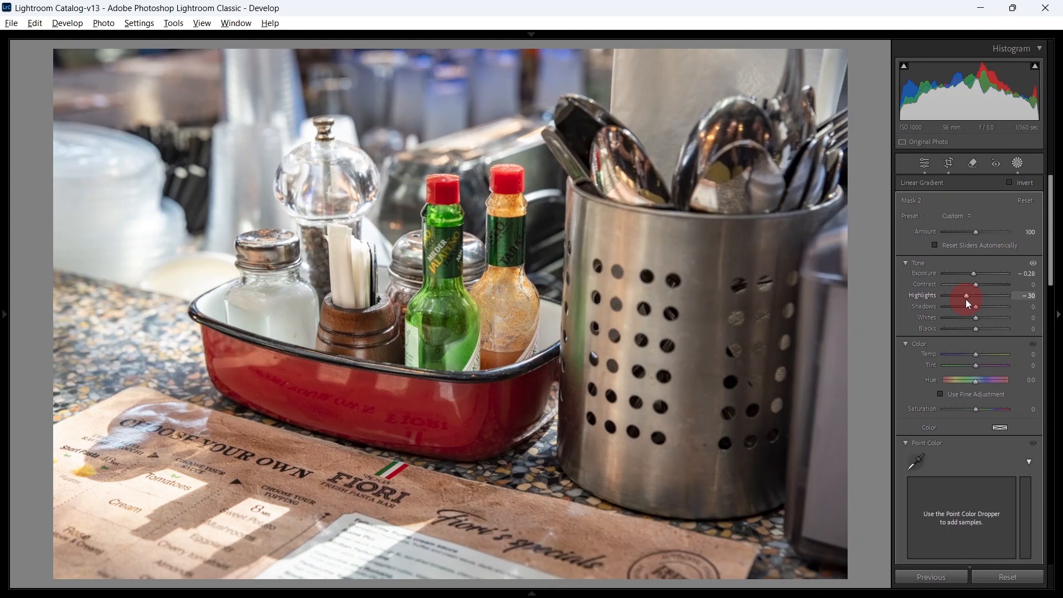
- Finish the Highlights adjustment at −30 on the condiment photo's second mask, leave masking and open the citrus fruit photo
left_click_drag(966, 299, 965, 299)
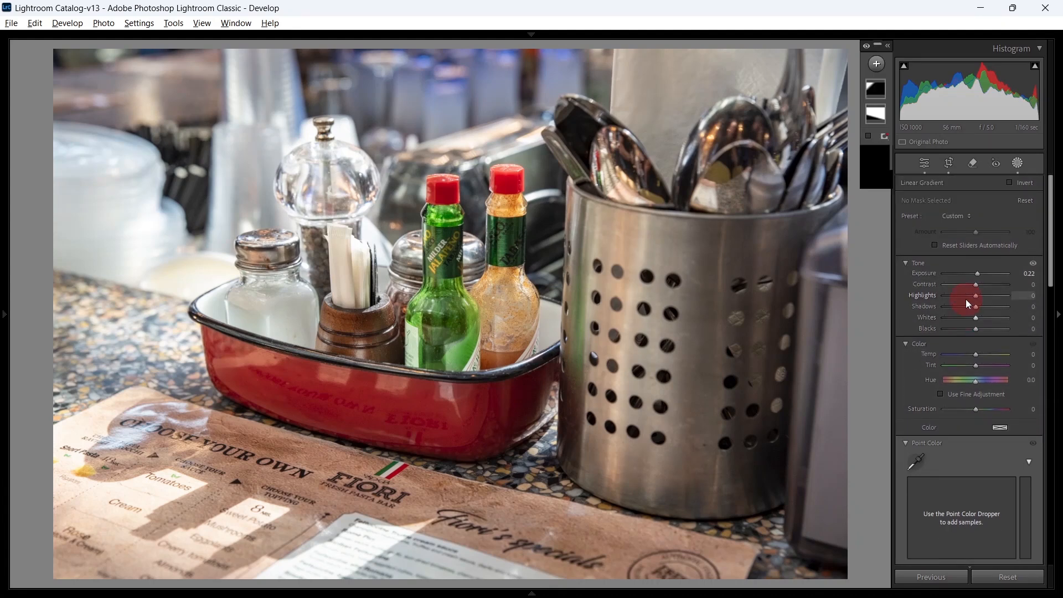
key("shift+w")
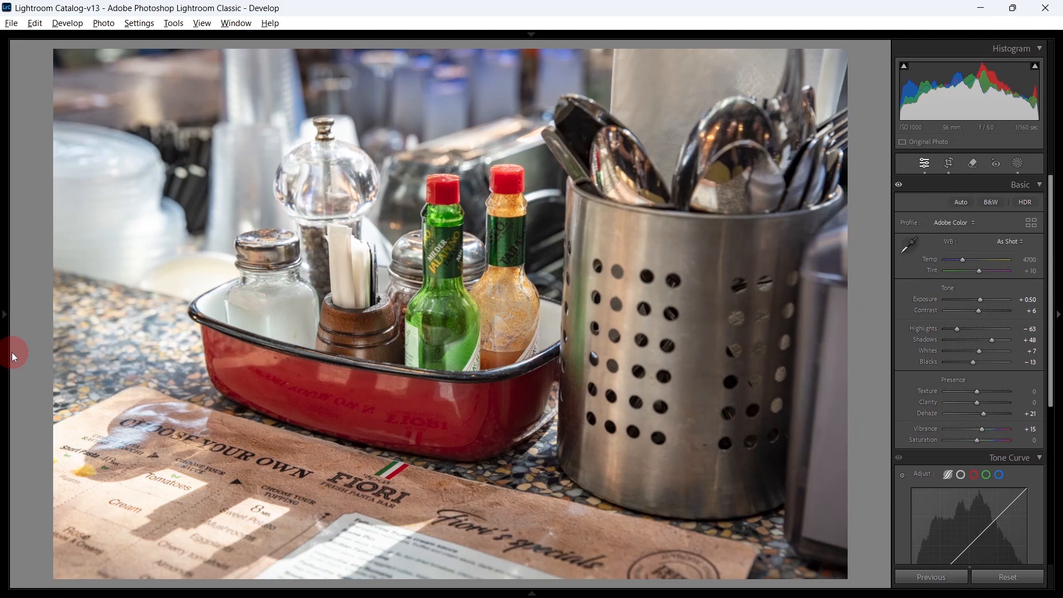
key("Right")
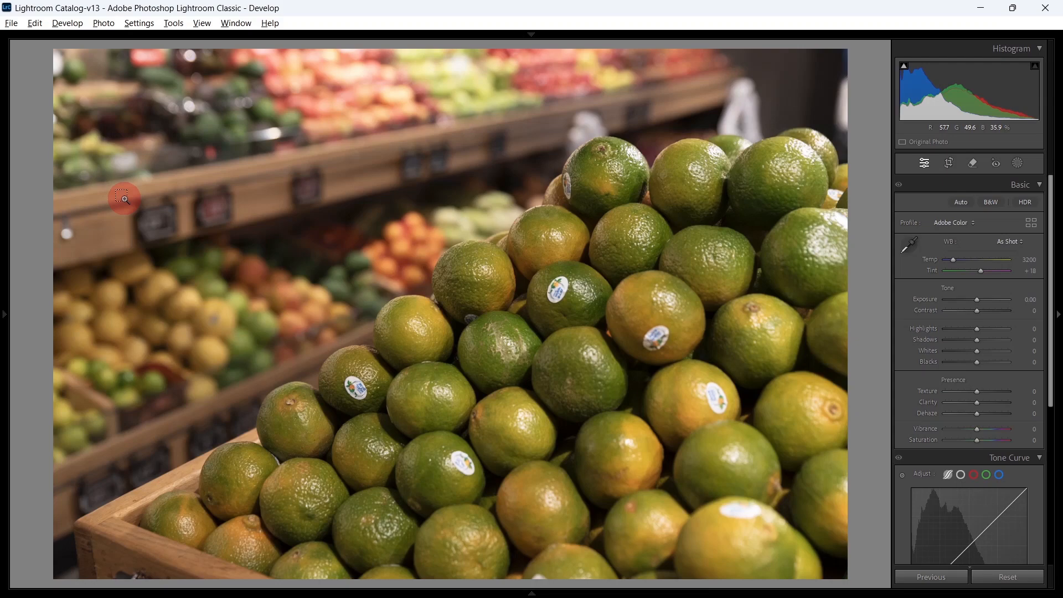
- Apply Auto Settings and Auto White Balance to the citrus fruit photo
key("ctrl+u")
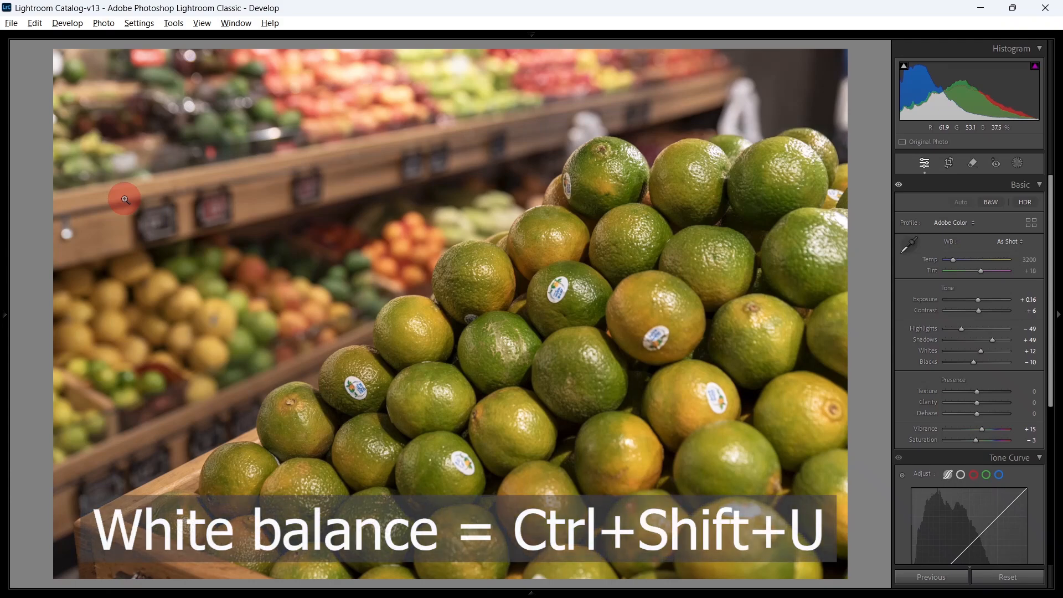
left_click(145, 27)
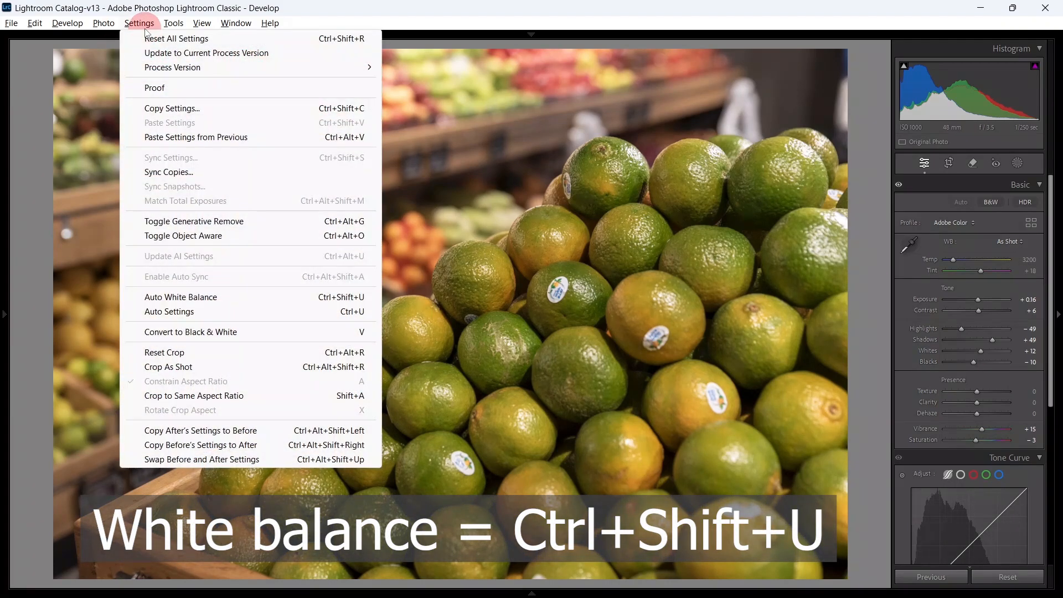
left_click(183, 299)
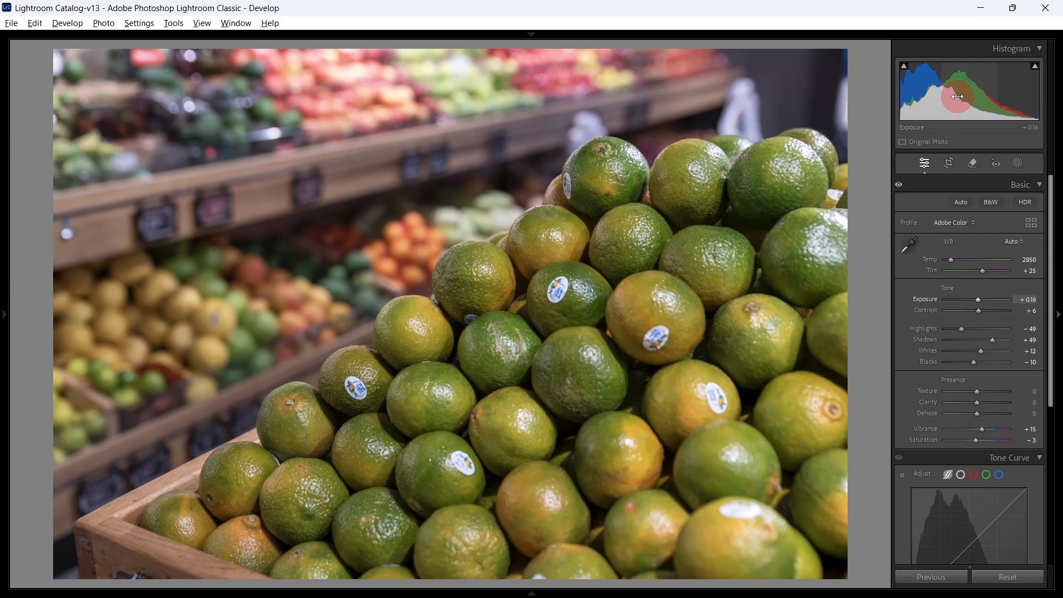
- Raise the citrus photo's Exposure to +0.54 and its Dehaze to +12
left_click_drag(957, 96, 957, 96)
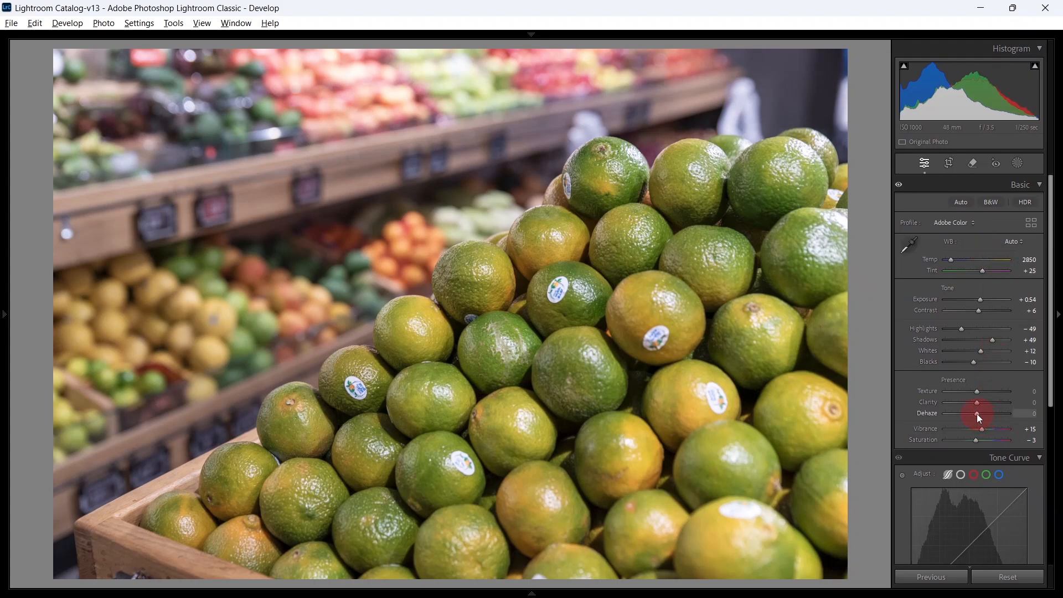
left_click_drag(979, 416, 980, 417)
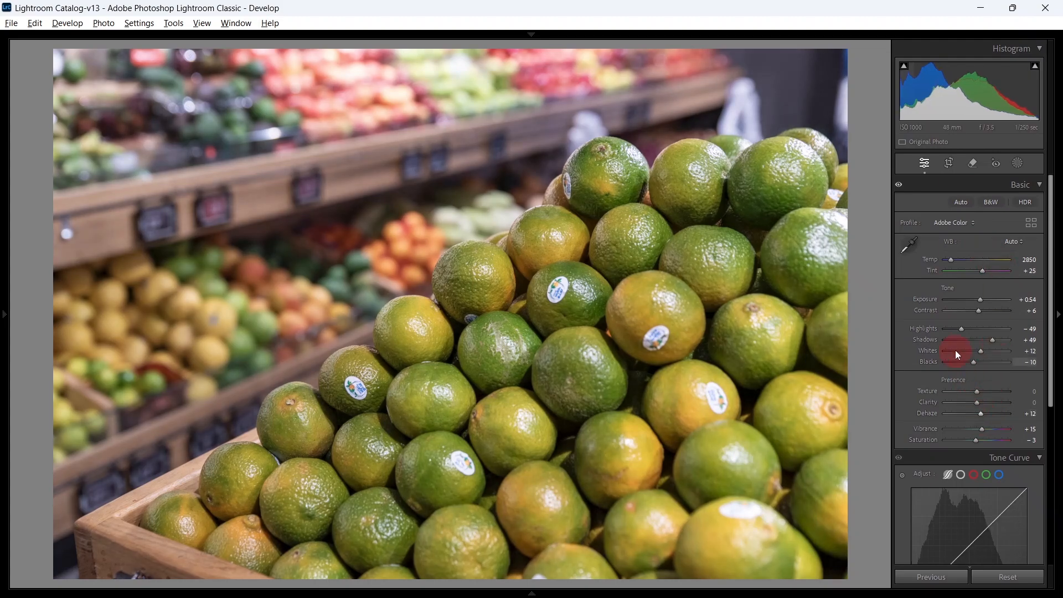
- Lower the tone curve's Darks to −10, and set Texture to +16 and Clarity to −9
scroll(956, 354, "down", 5)
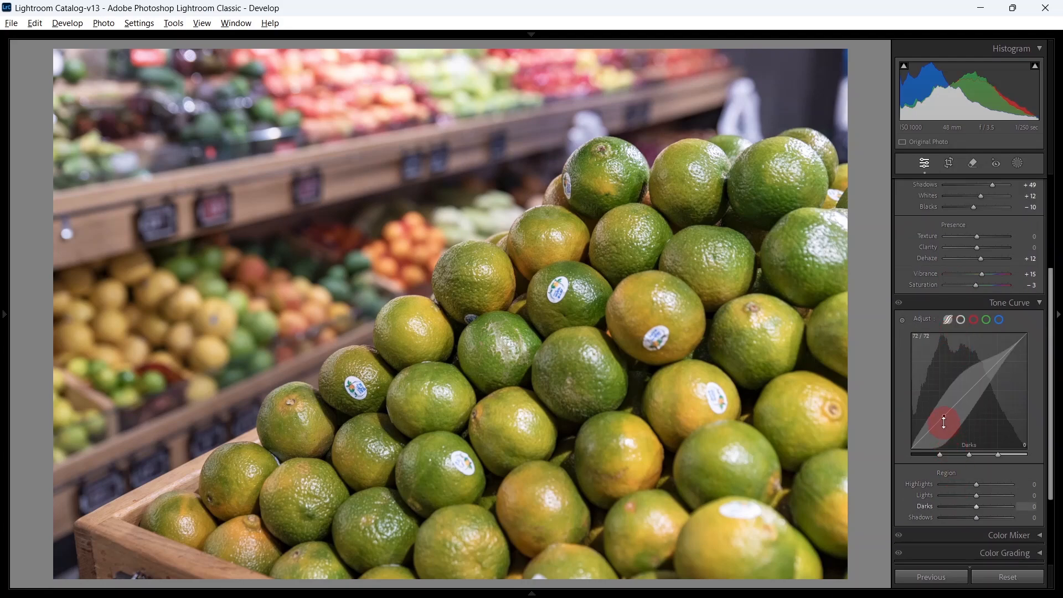
left_click_drag(944, 422, 944, 429)
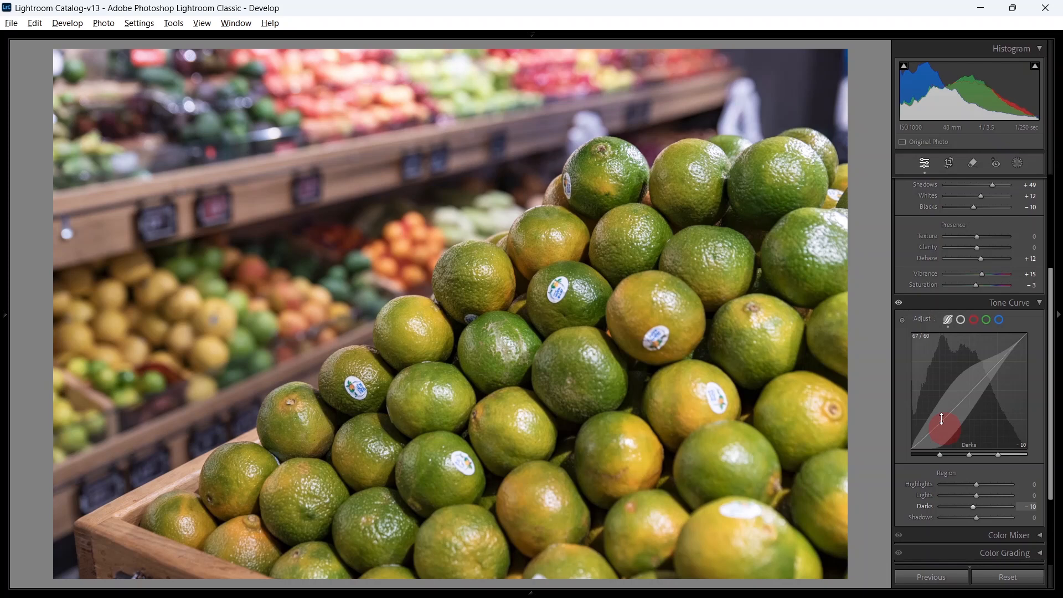
scroll(962, 281, "up", 3)
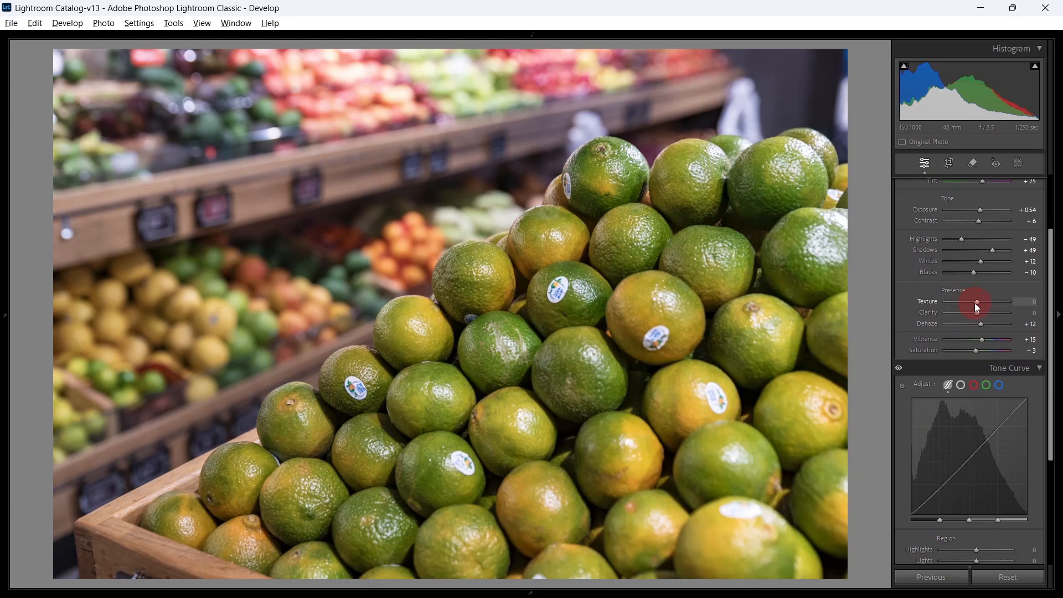
left_click_drag(975, 304, 979, 305)
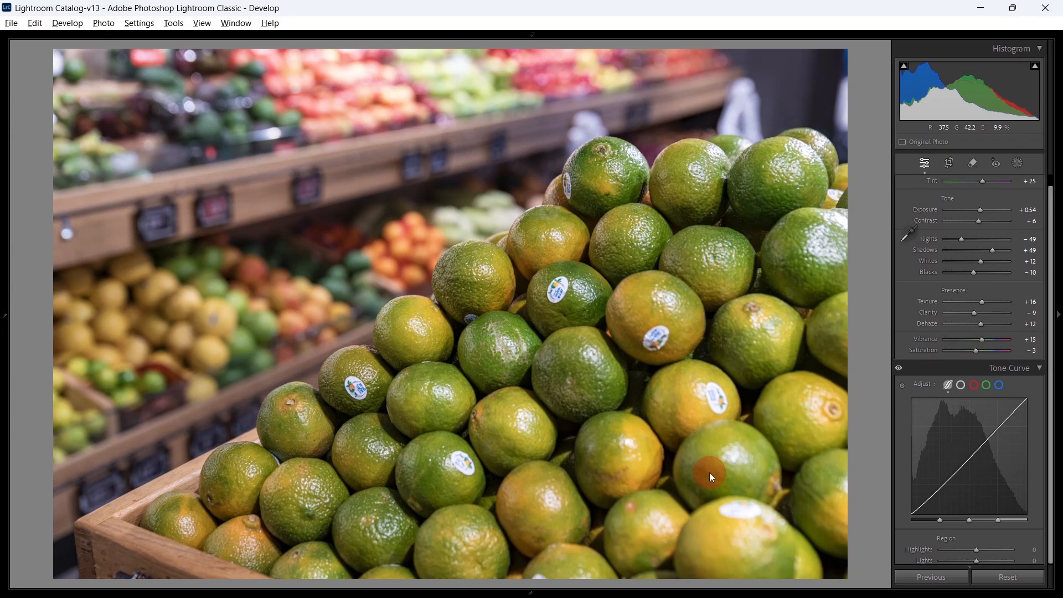
- Create a diagonal linear gradient mask over the lower-right fruit with Exposure at −0.07 and Highlights at −28
key("m")
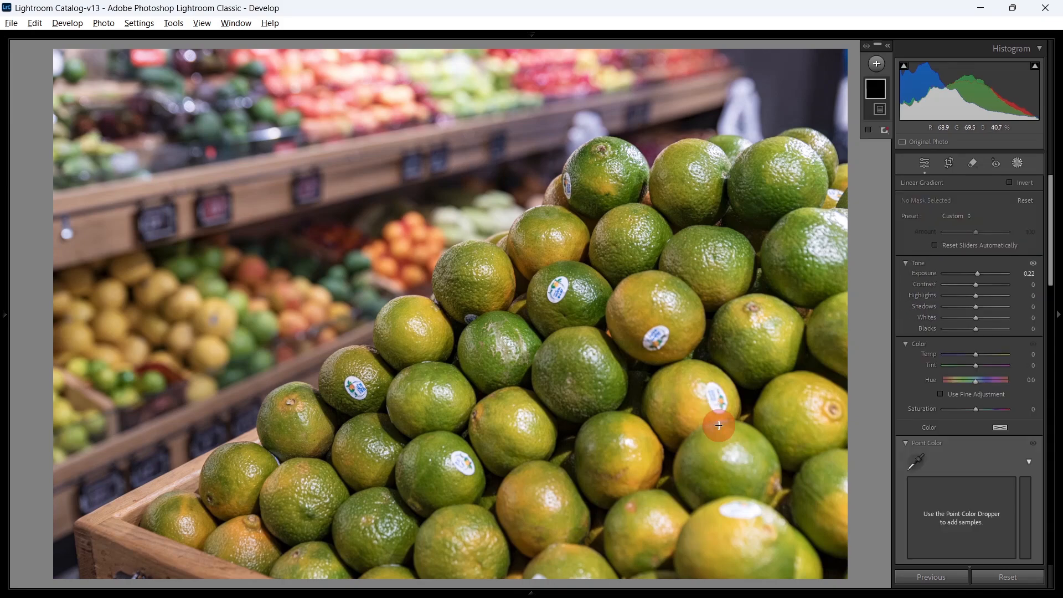
left_click_drag(703, 396, 601, 294)
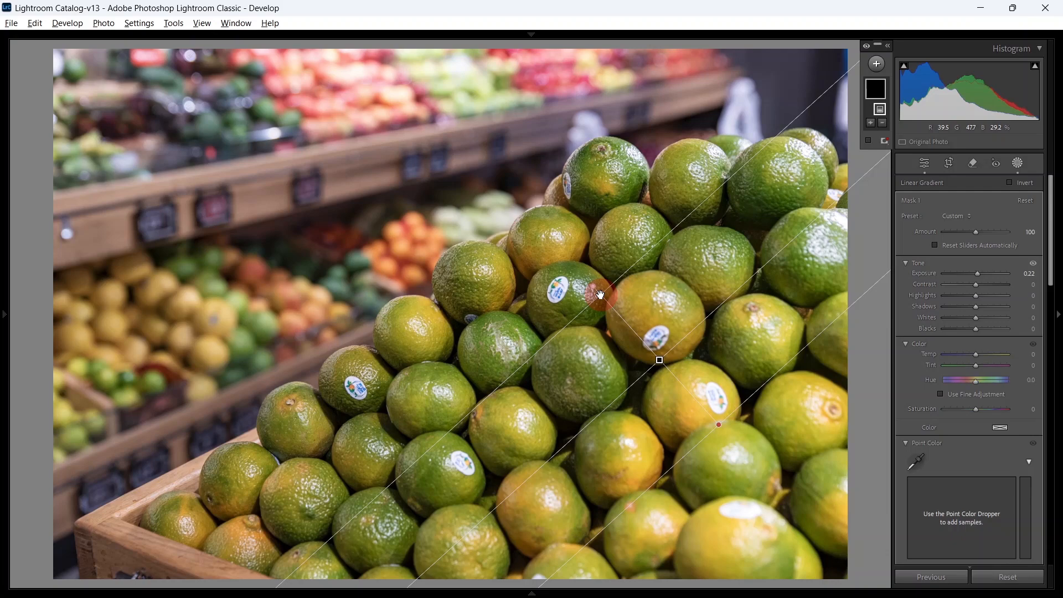
left_click(884, 274)
double_click(925, 276)
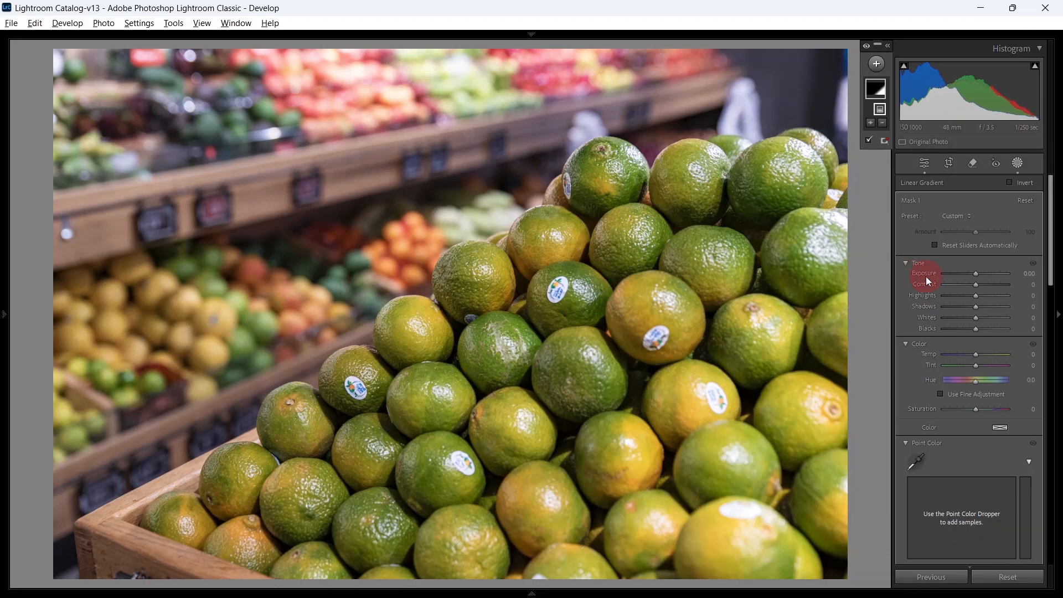
left_click_drag(974, 277, 974, 280)
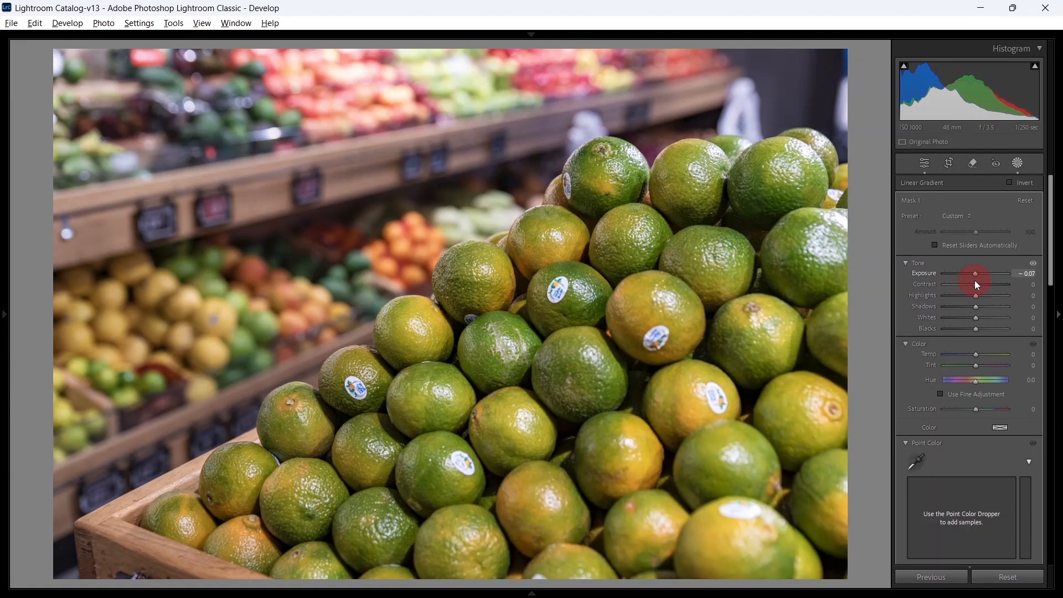
mouse_move(975, 280)
left_mouse_down()
mouse_move(976, 300)
mouse_move(966, 294)
left_mouse_up()
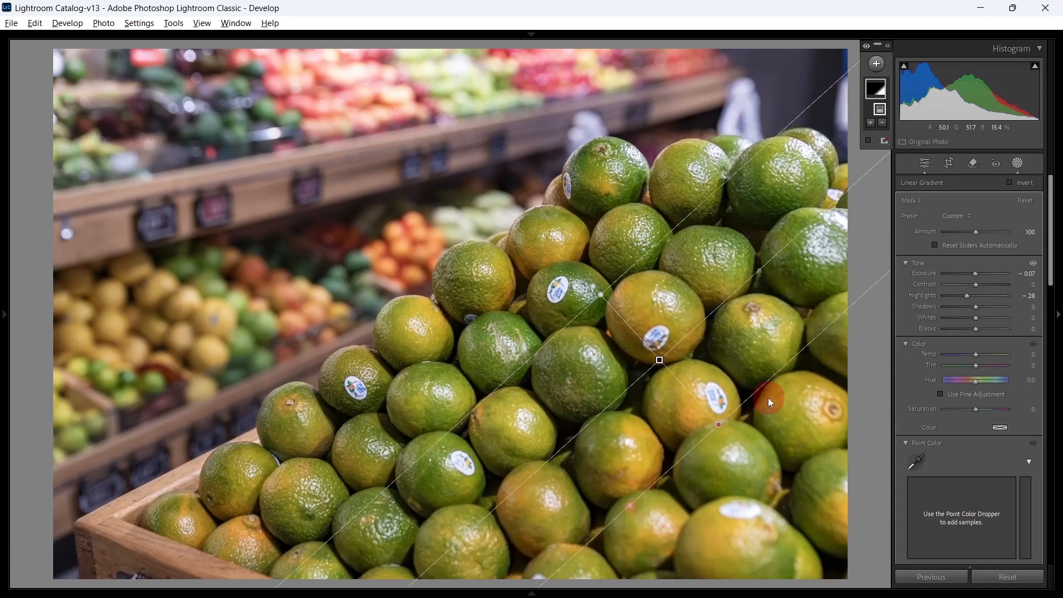
- Add a second diagonal linear gradient mask nearer the photo's lower-right corner with Highlights at −35 and Exposure at −0.14, and leave masking
left_click(761, 433)
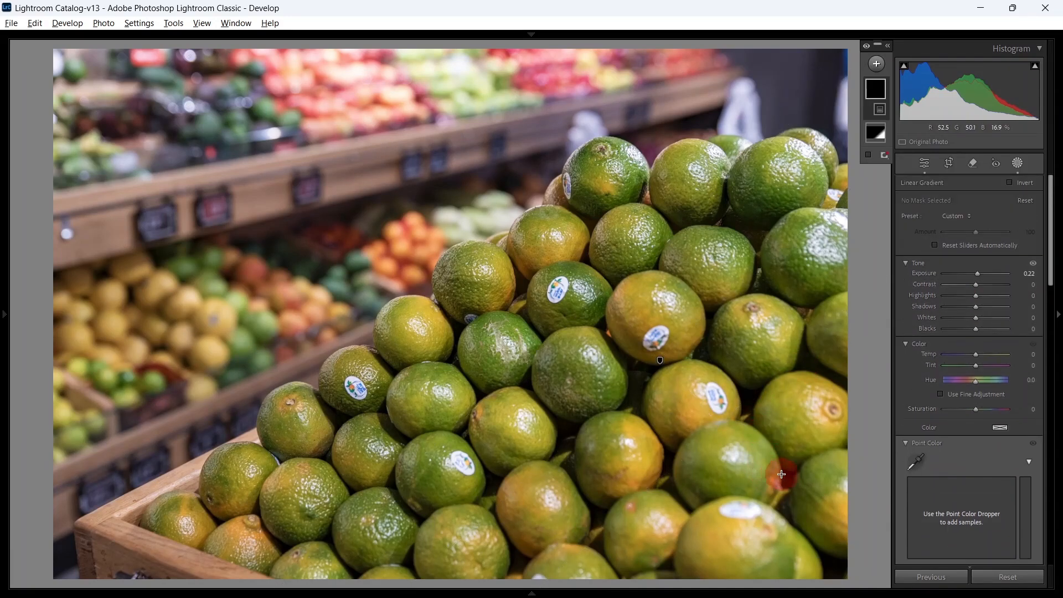
left_click_drag(781, 474, 704, 402)
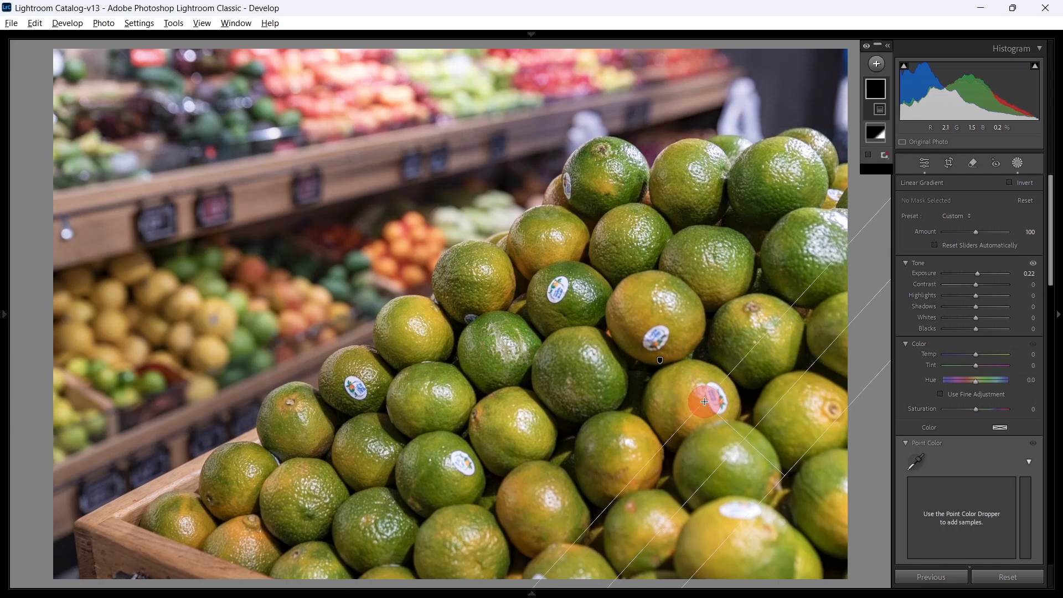
double_click(922, 274)
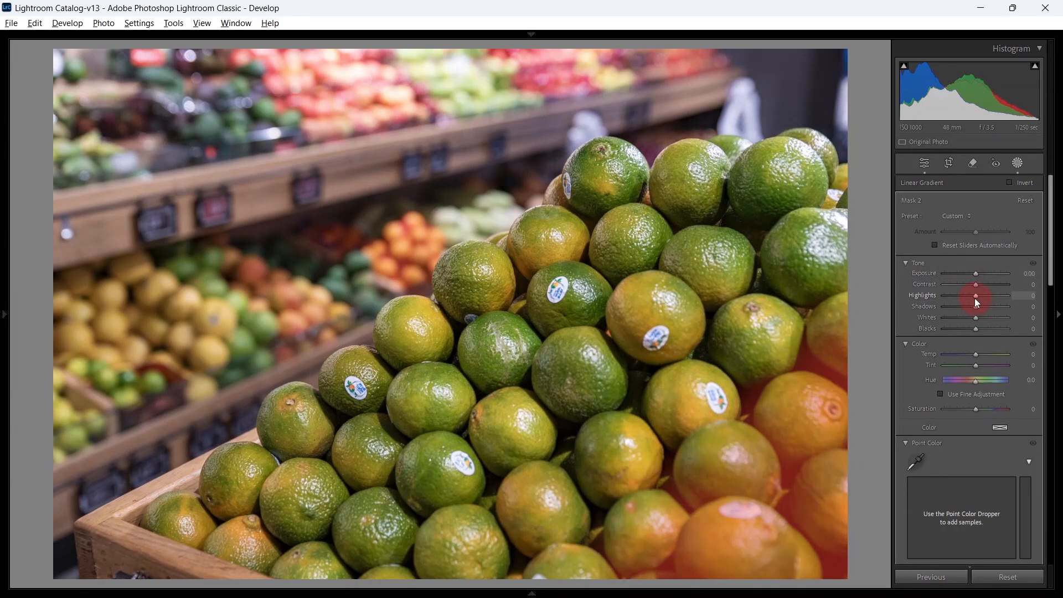
left_click_drag(974, 298, 974, 273)
left_click(976, 273)
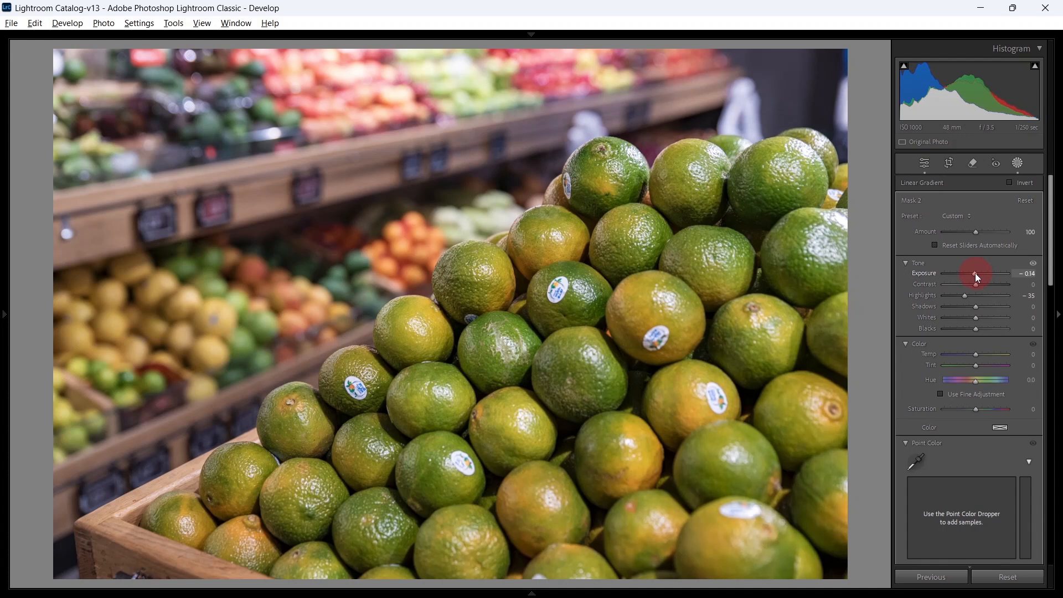
key("m")
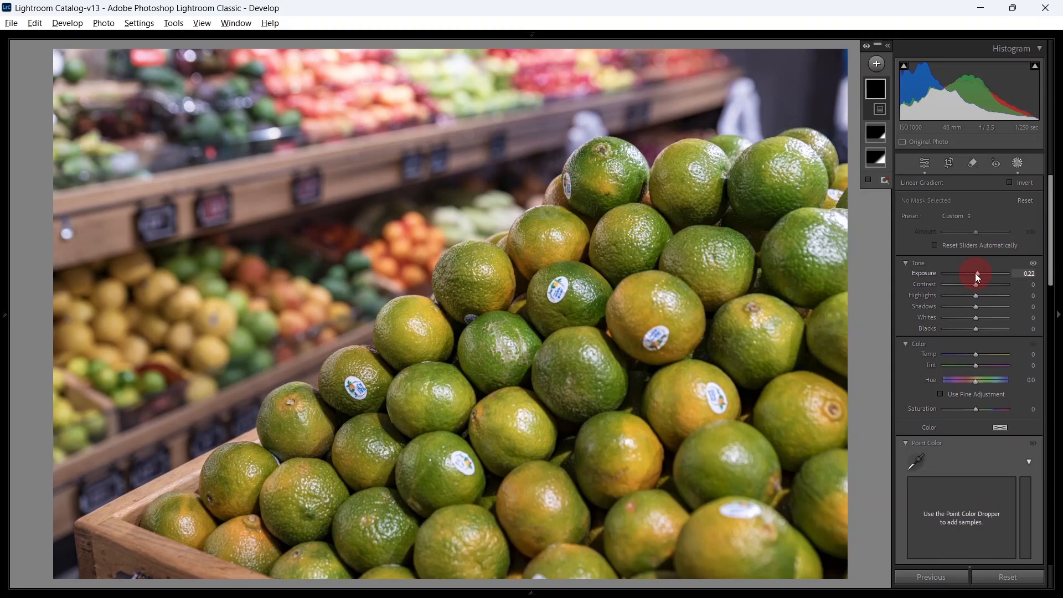
key("m")
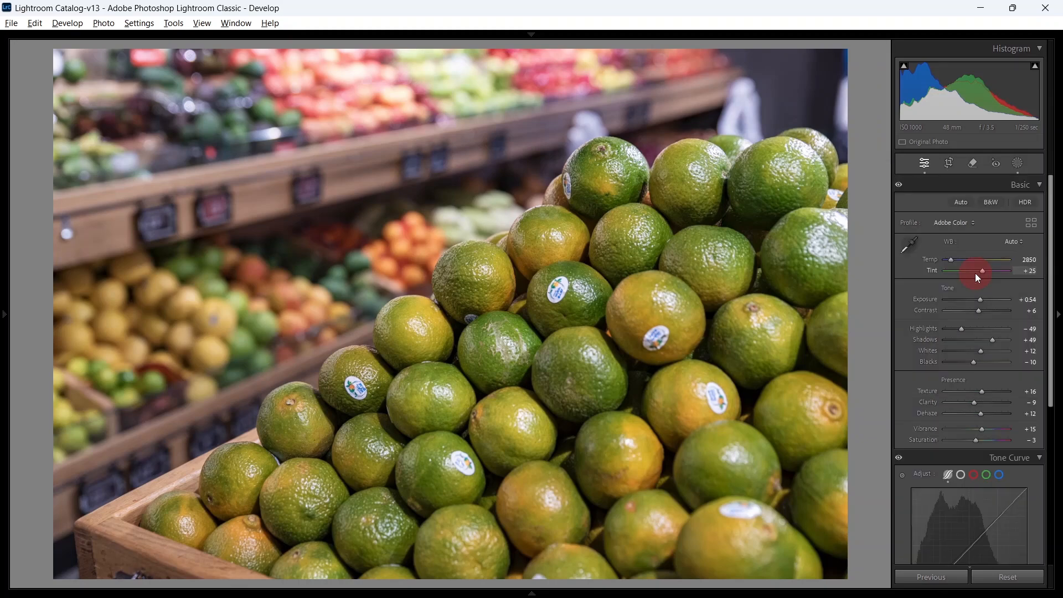
- Compare the edited citrus photo with its original version twice using the before/after view
key("backslash")
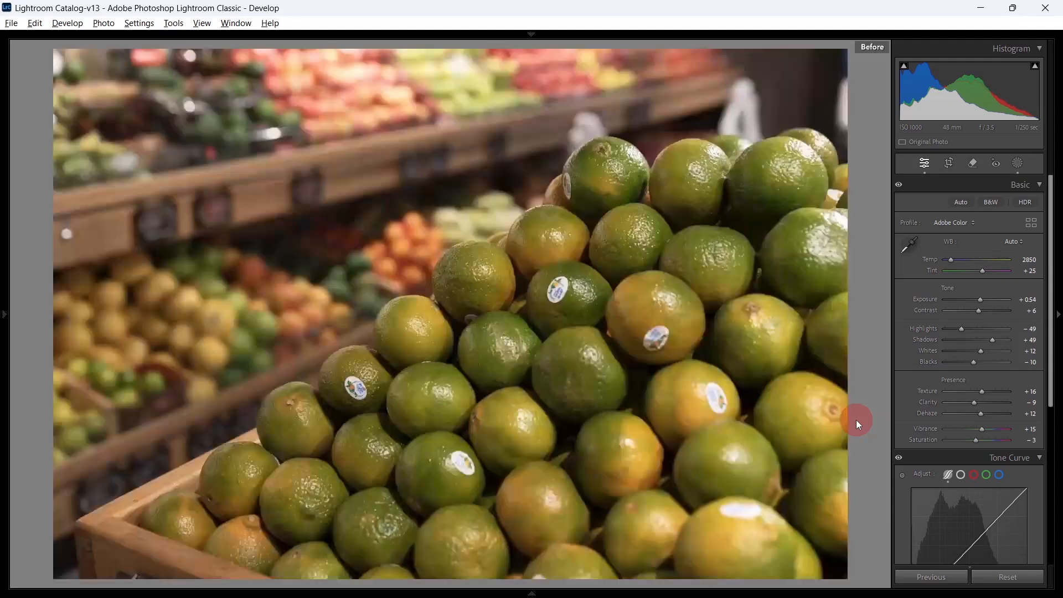
key("backslash")
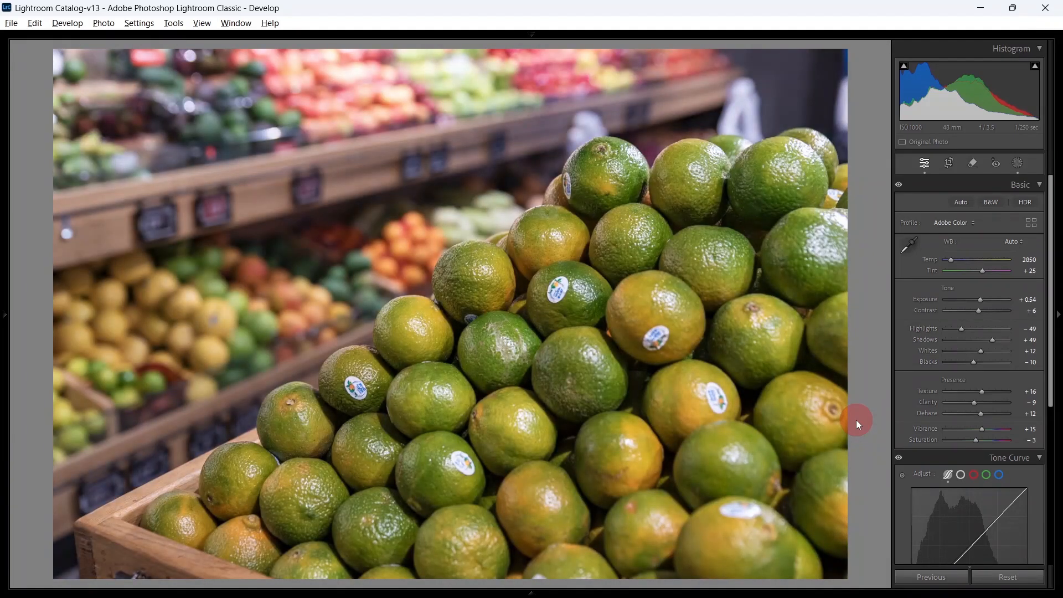
key("backslash")
key("backslash")
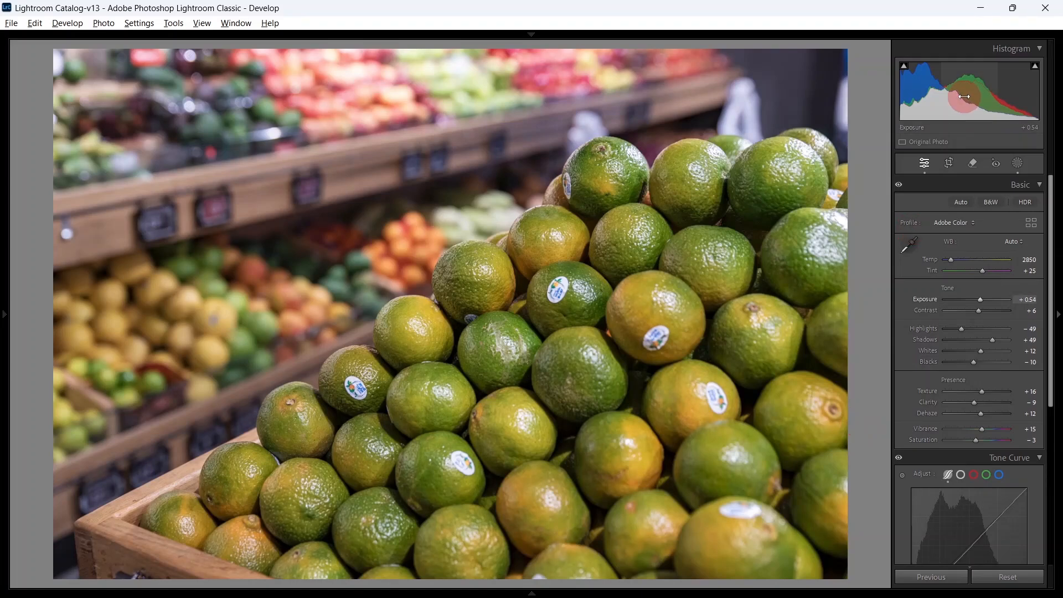
- Raise the overall Exposure to +0.66, checking it with undo and redo and against the unedited photo
left_click_drag(964, 95, 969, 95)
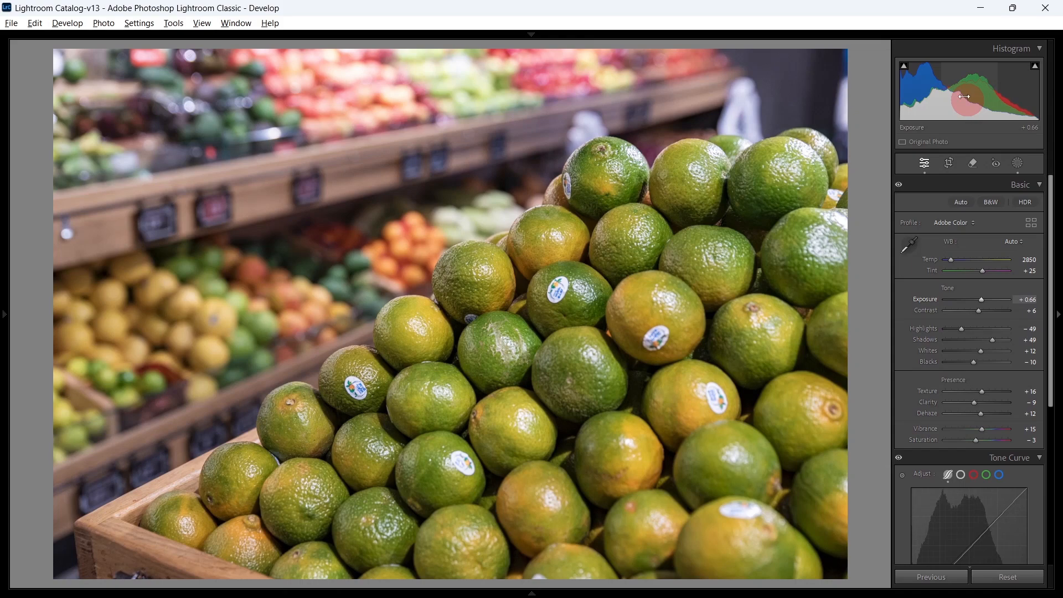
key("ctrl+z")
key("ctrl+y")
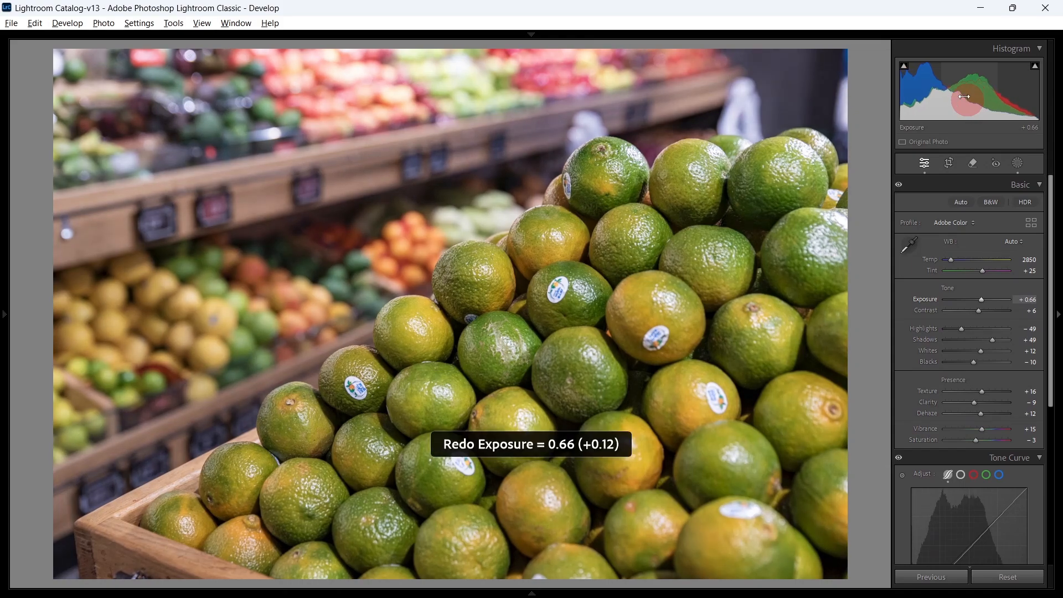
key("backslash")
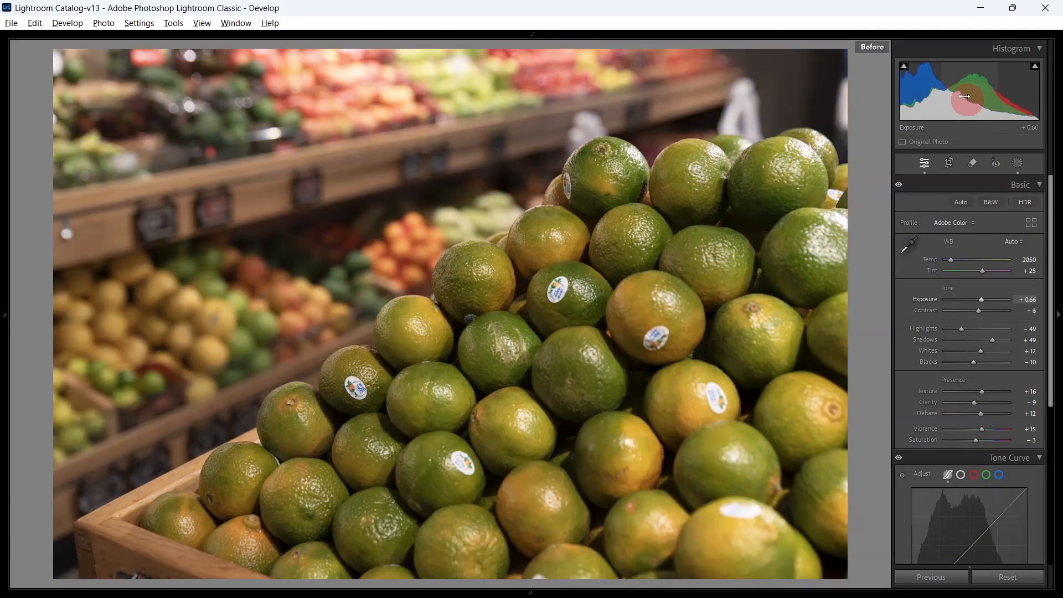
key("backslash")
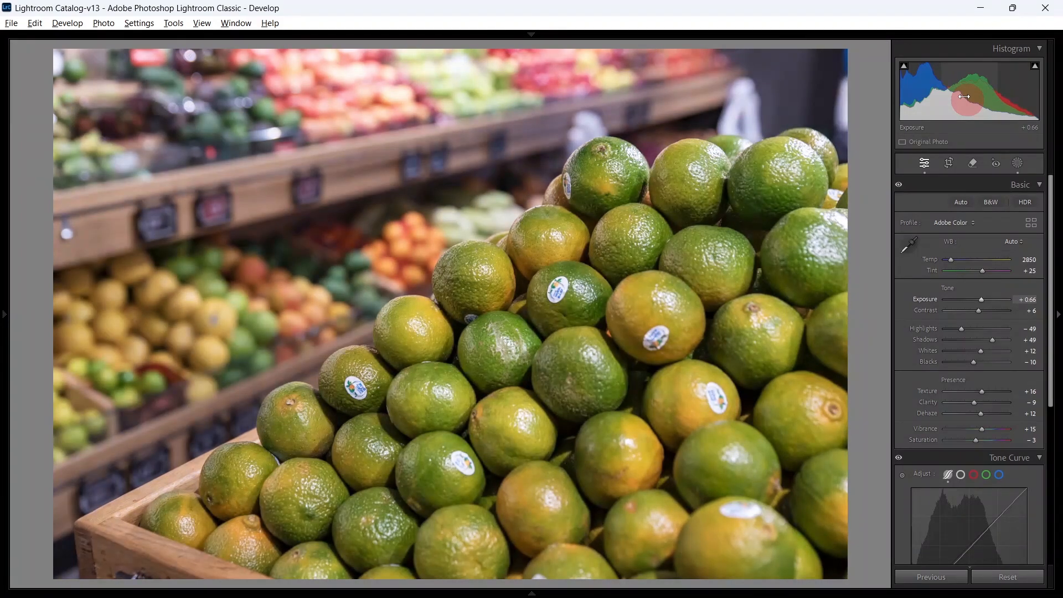